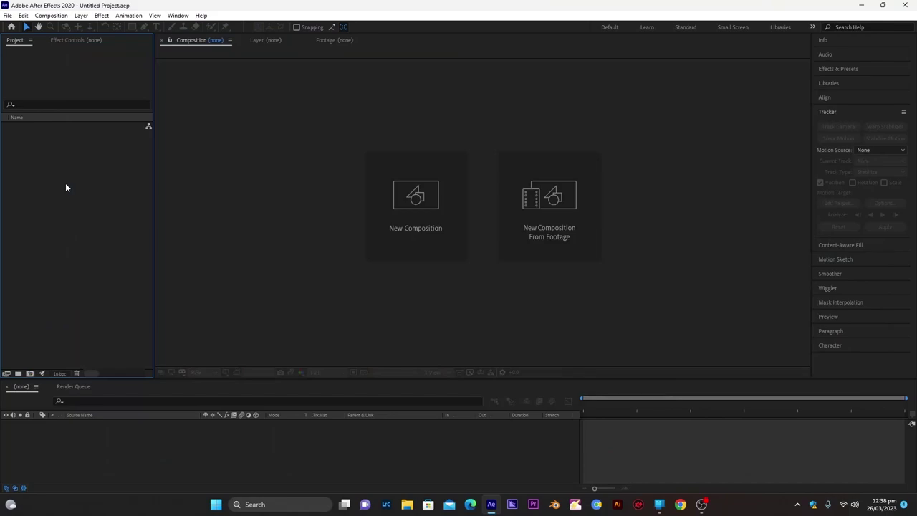
Step: Import Pexels Videos 2282013.mp4 from the Downloads folder and create a new composition from it
double_click(65, 183)
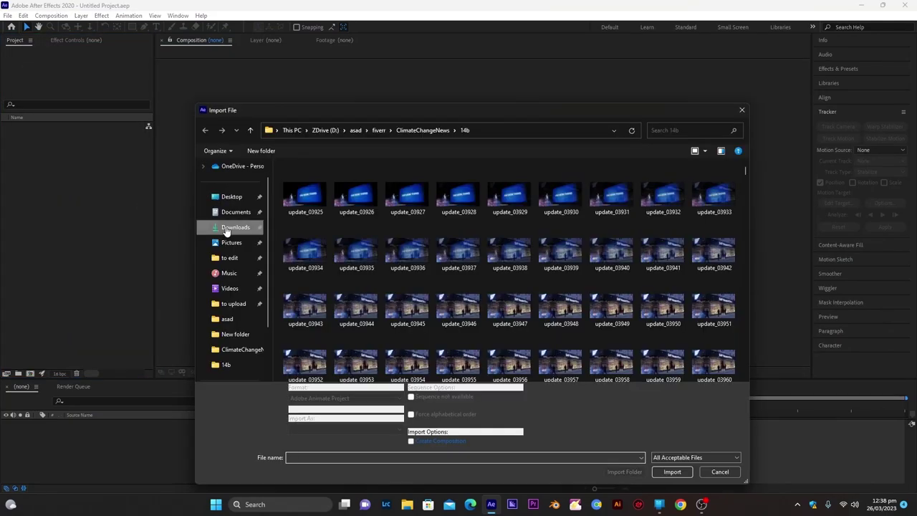
left_click(235, 227)
scroll(380, 262, "down", 3)
double_click(357, 286)
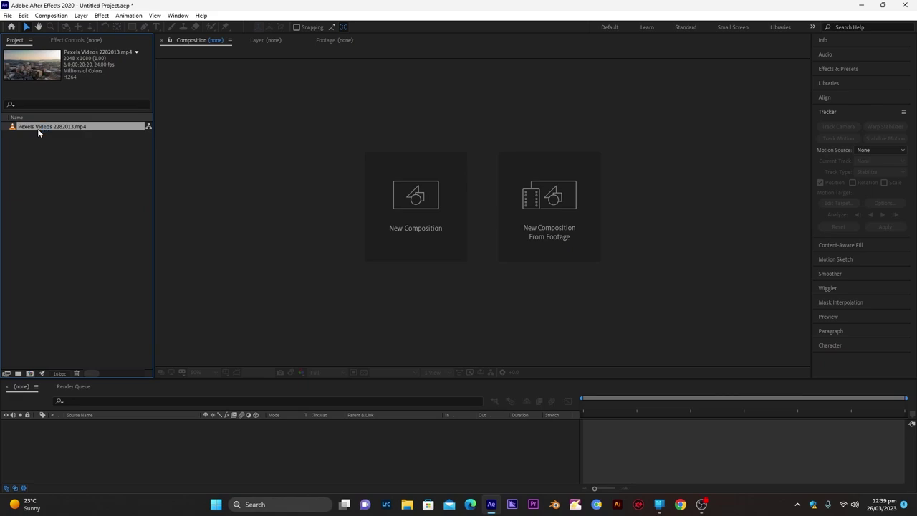
right_click(37, 128)
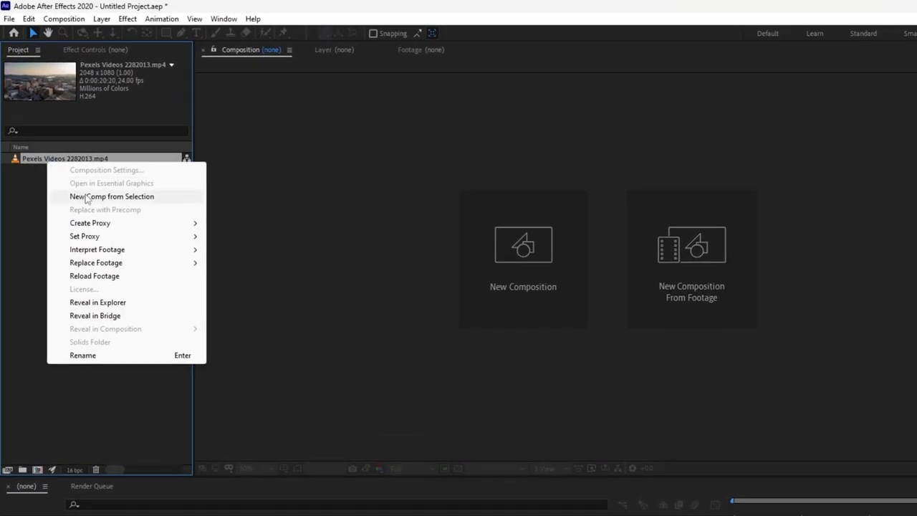
left_click(86, 198)
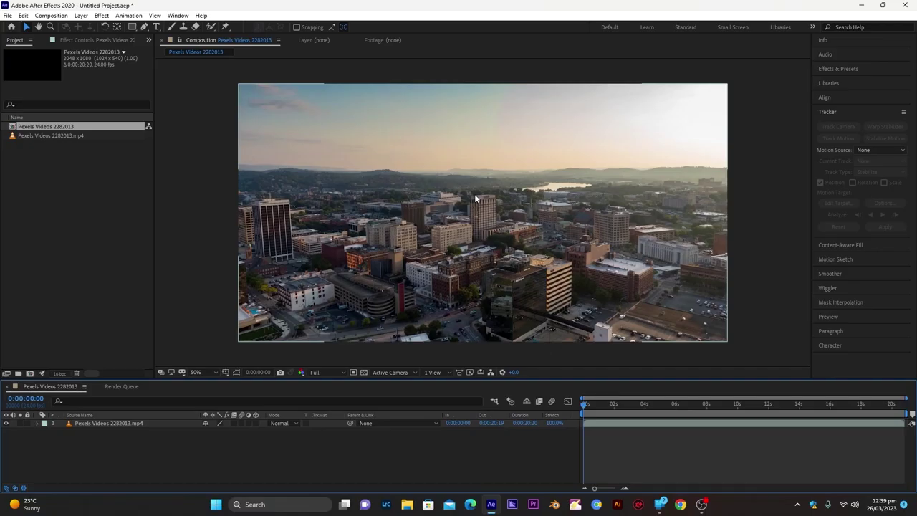
Step: Activate the Rounded Rectangle tool and display the Title/Action Safe guides in the composition view
key("q")
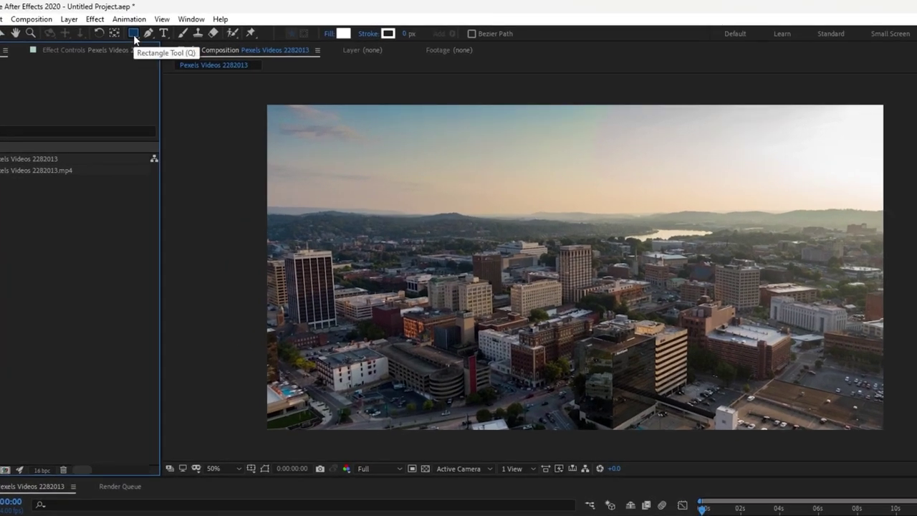
left_click(134, 40)
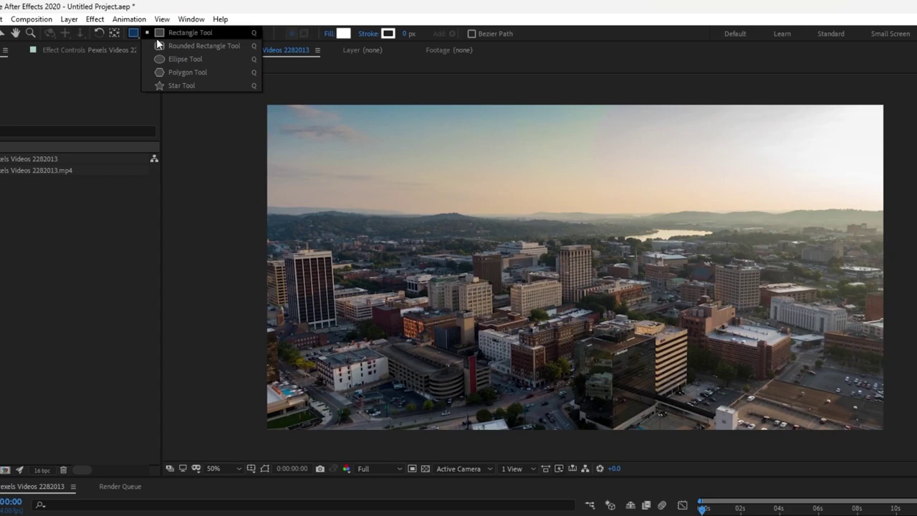
left_click(185, 47)
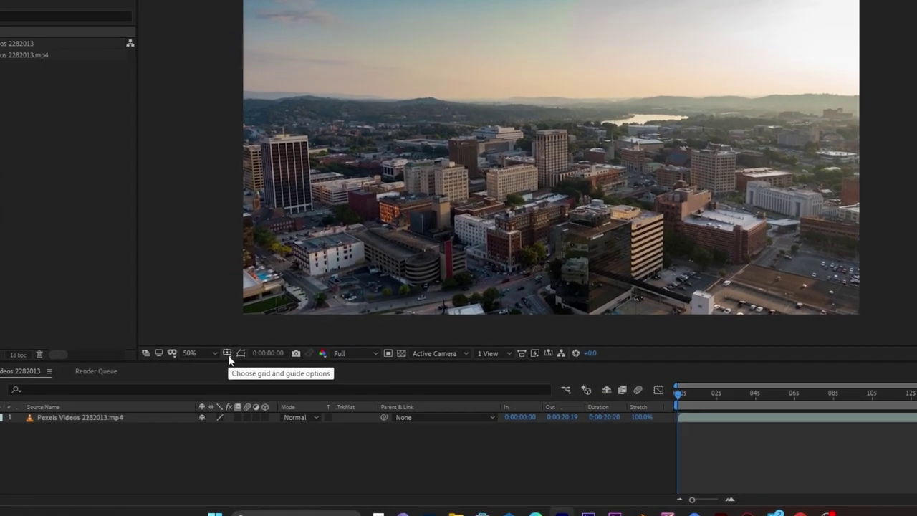
left_click(225, 371)
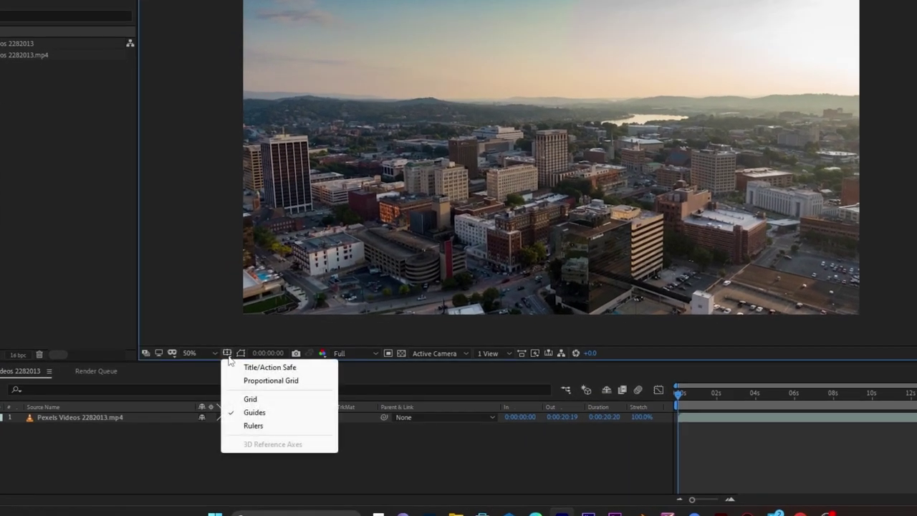
left_click(250, 368)
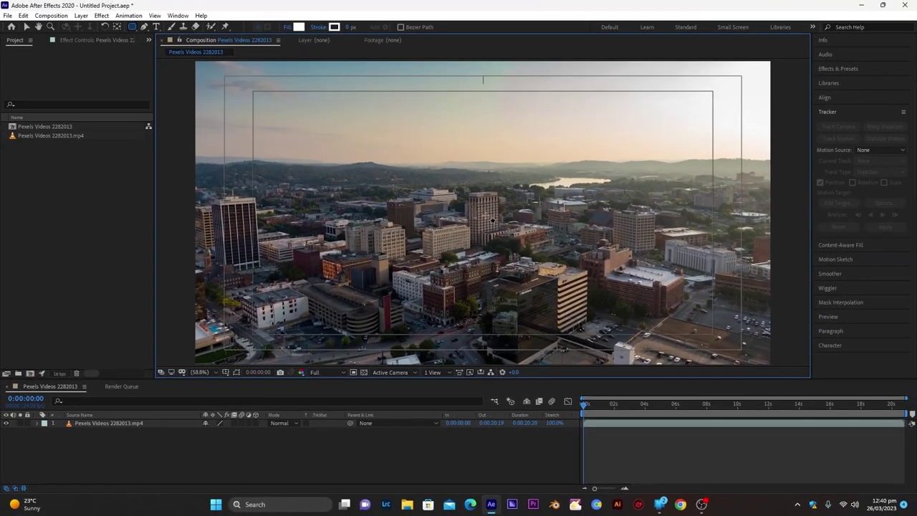
Step: Draw a white rounded square about 320 px wide from the composition's centre, keeping a solid color fill at 100% opacity
mouse_move(482, 213)
left_mouse_down()
mouse_move(508, 249)
mouse_move(527, 257)
left_mouse_up()
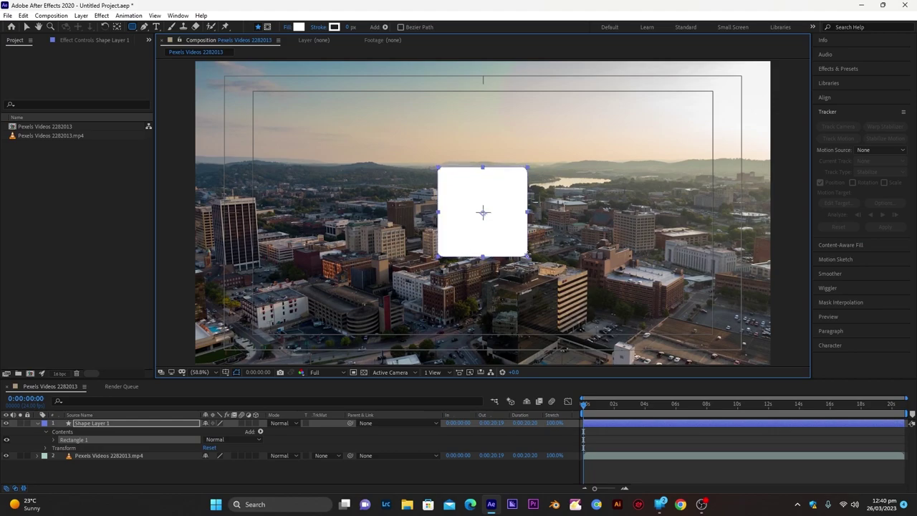
left_click(287, 27)
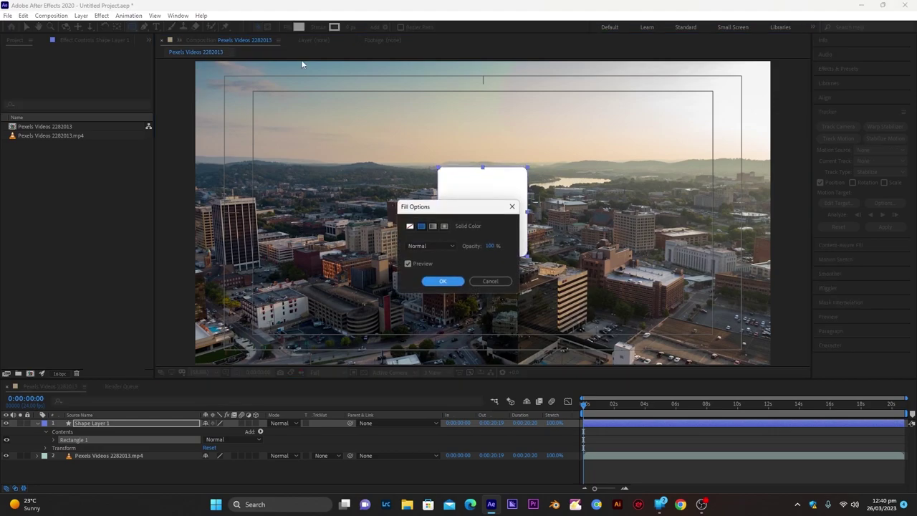
left_click(440, 281)
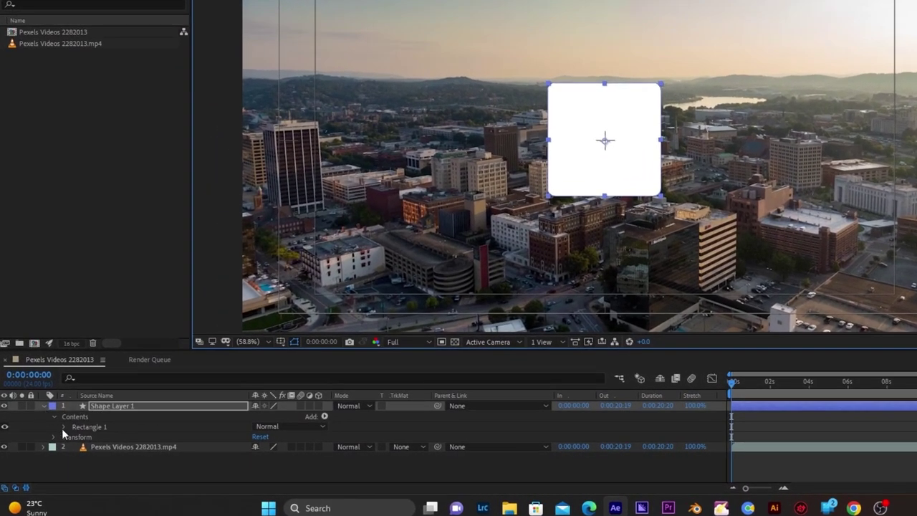
Step: Set the roundness of the square's rectangle path to 75 and collapse the shape layer's properties
left_click(63, 426)
left_click(74, 437)
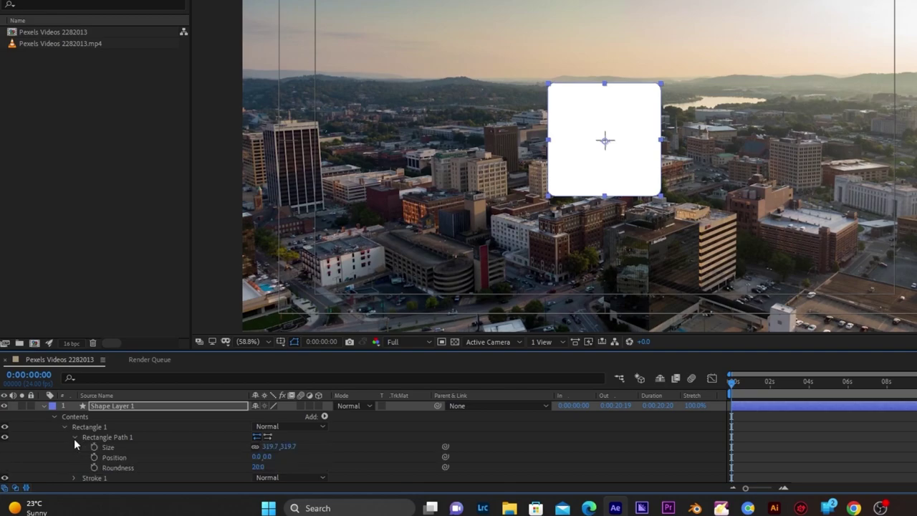
left_click(258, 467)
type("10")
type("0")
key("Return")
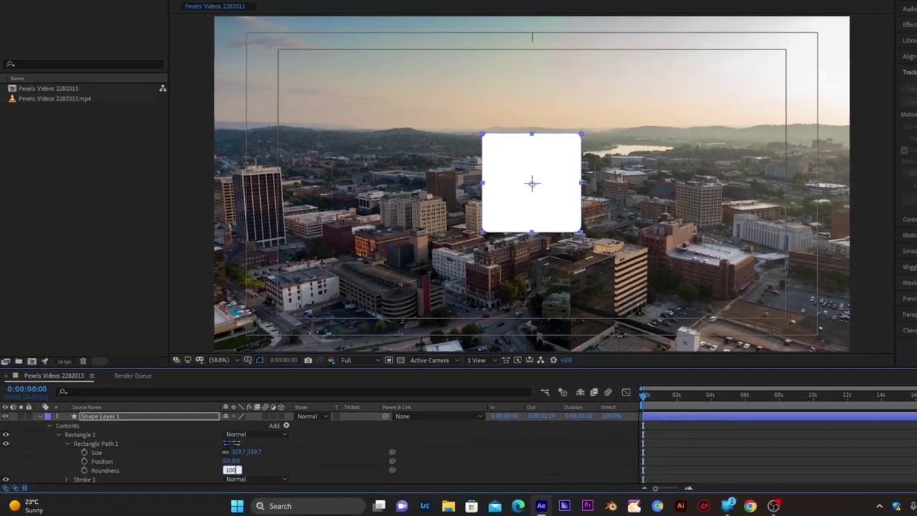
left_click(269, 474)
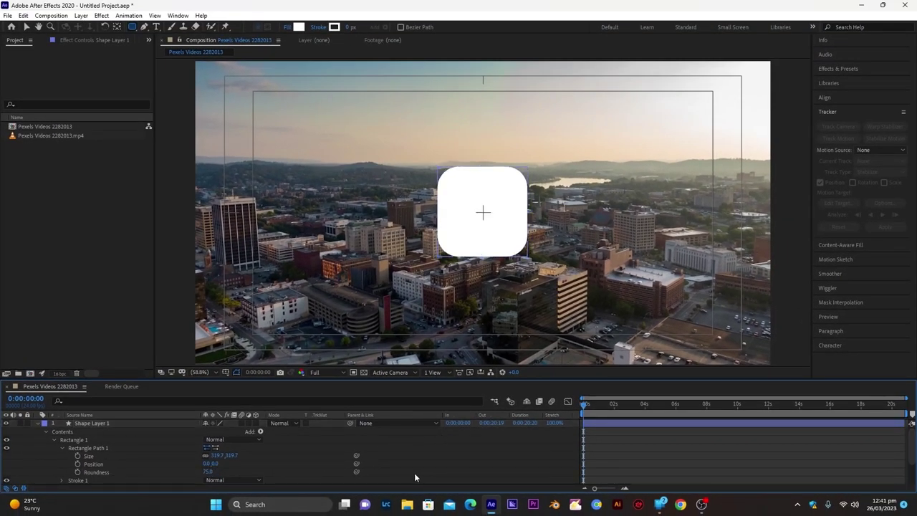
key("u")
Step: Duplicate Shape Layer 1 twice to get three stacked shape layers above the footage
left_click(93, 424)
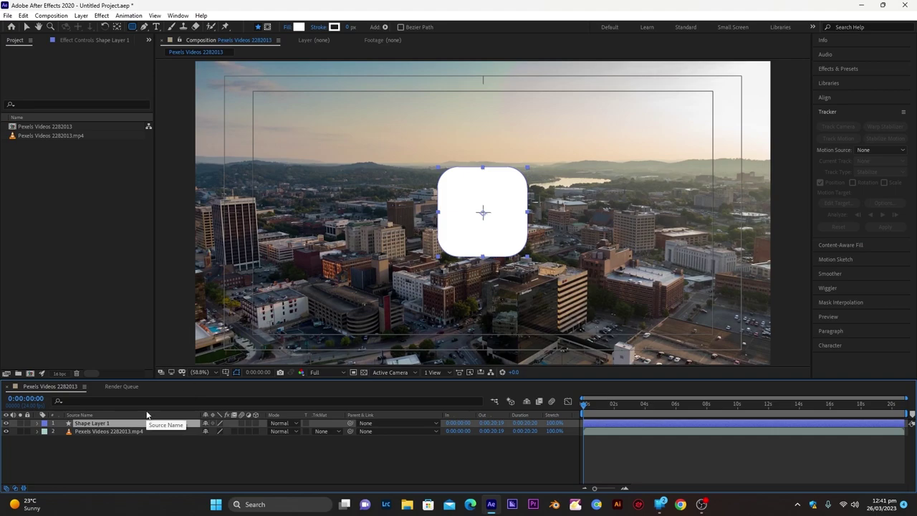
key("ctrl+d")
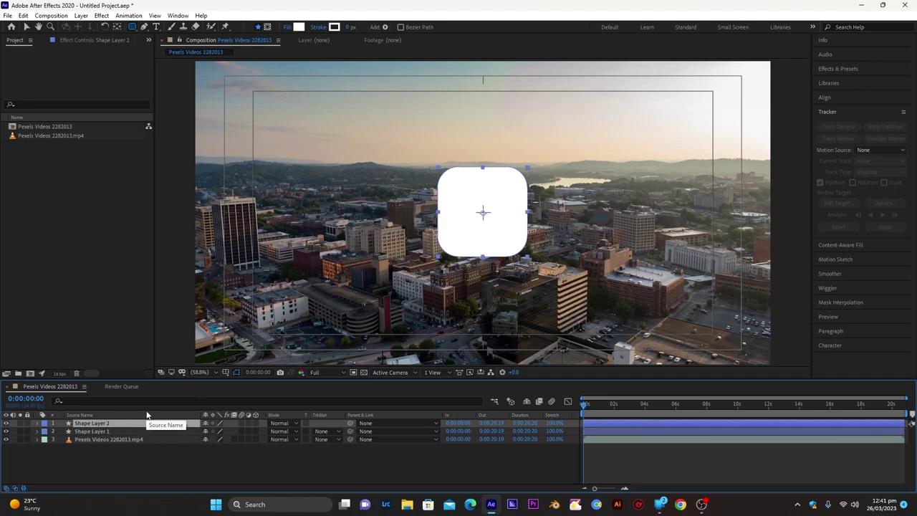
key("ctrl+d")
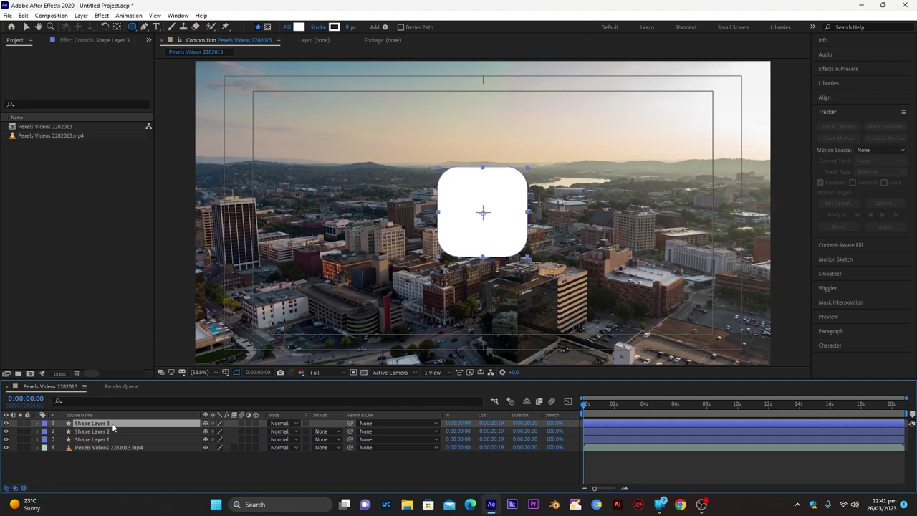
Step: Rename the topmost shape layer as "inner layer" and hide it
key("Return")
type("inner layer")
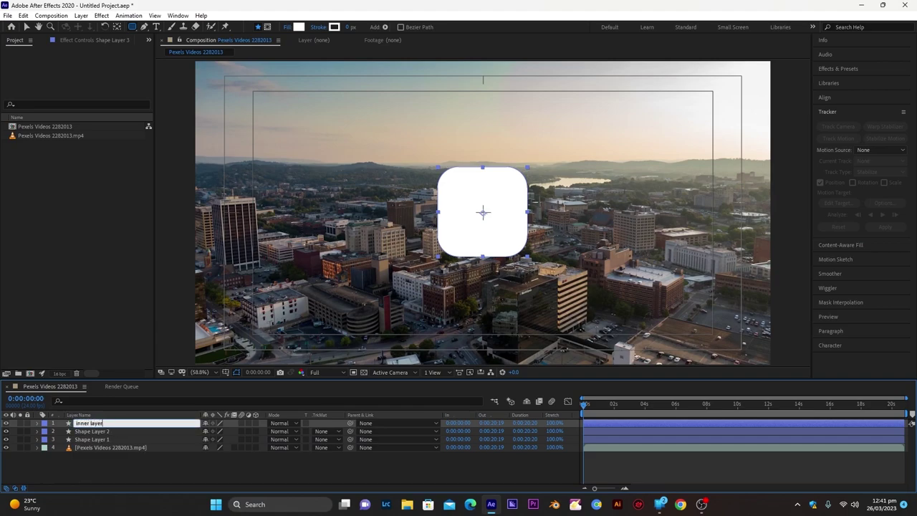
left_click(57, 462)
left_click(7, 424)
Step: Rename Shape Layer 2 as "outline"
left_click(112, 430)
key("Return")
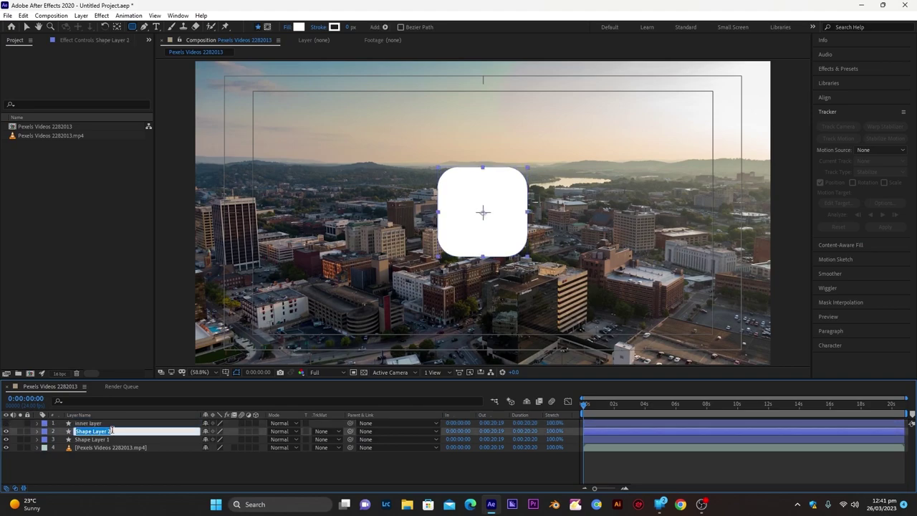
type("outline")
key("Return")
Step: Set the outline layer's fill to None and give its white stroke a visible width
right_click(112, 433)
left_click(287, 27)
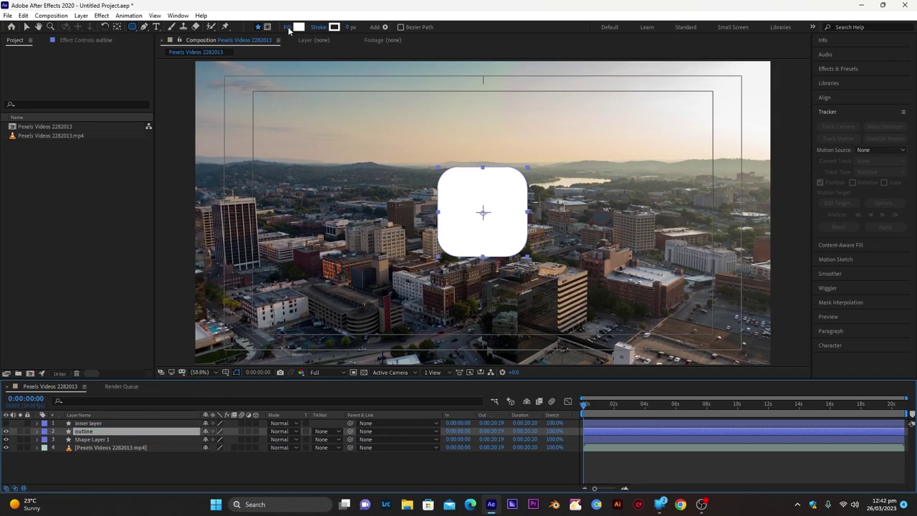
left_click(442, 281)
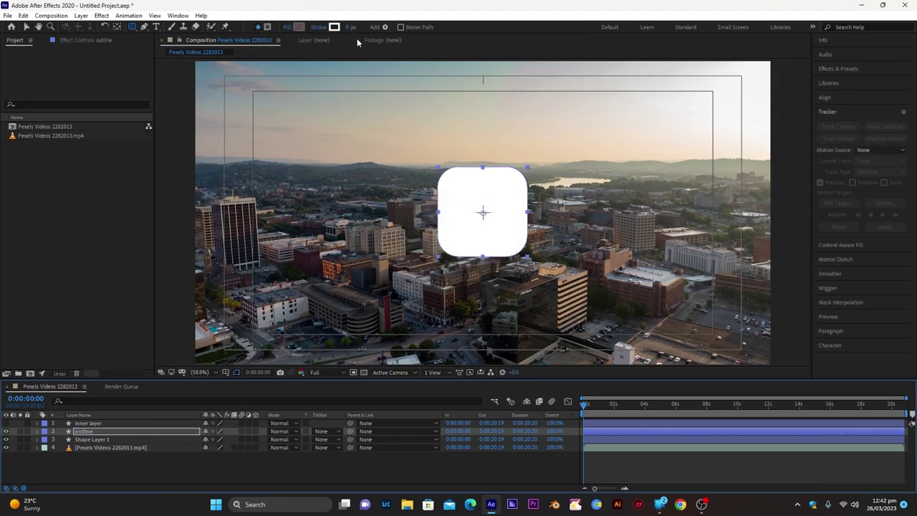
left_click(351, 27)
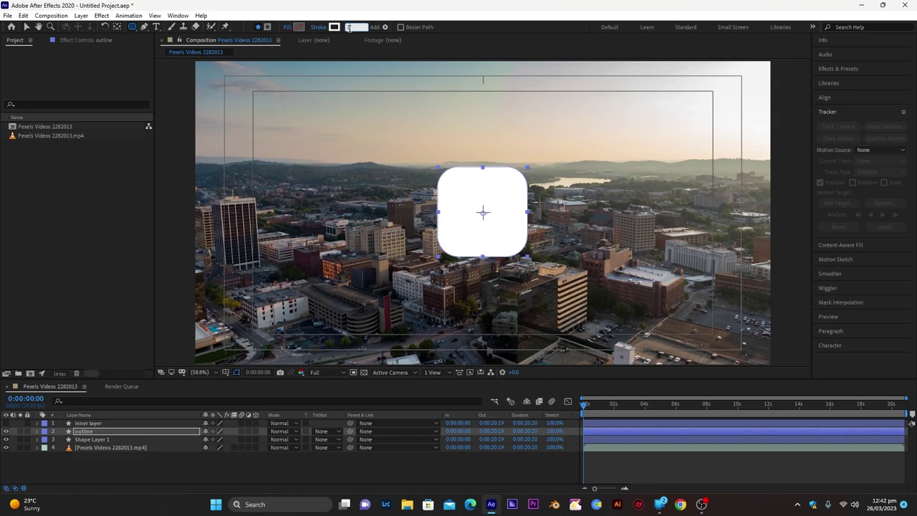
Step: Rename Shape Layer 1 as "morphism" and turn it into an adjustment layer
left_click(92, 439)
key("Return")
type("morph")
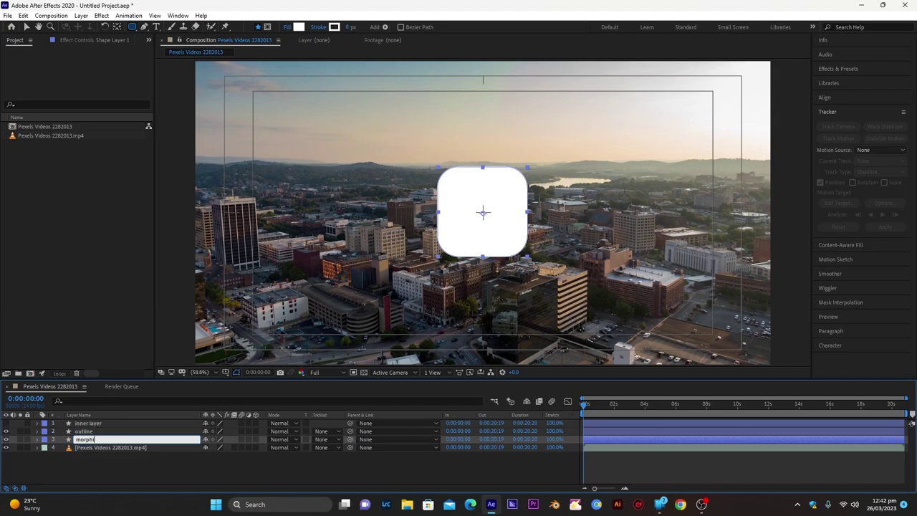
type("ism")
key("Return")
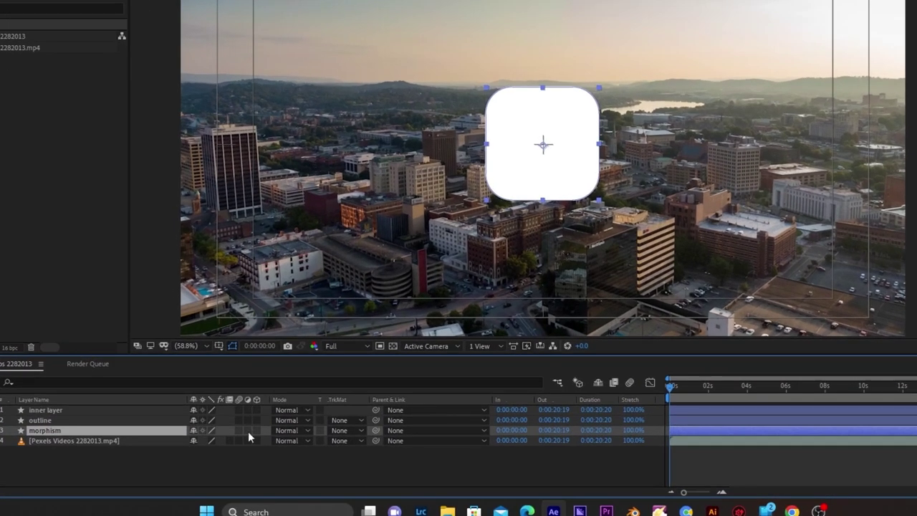
left_click(248, 430)
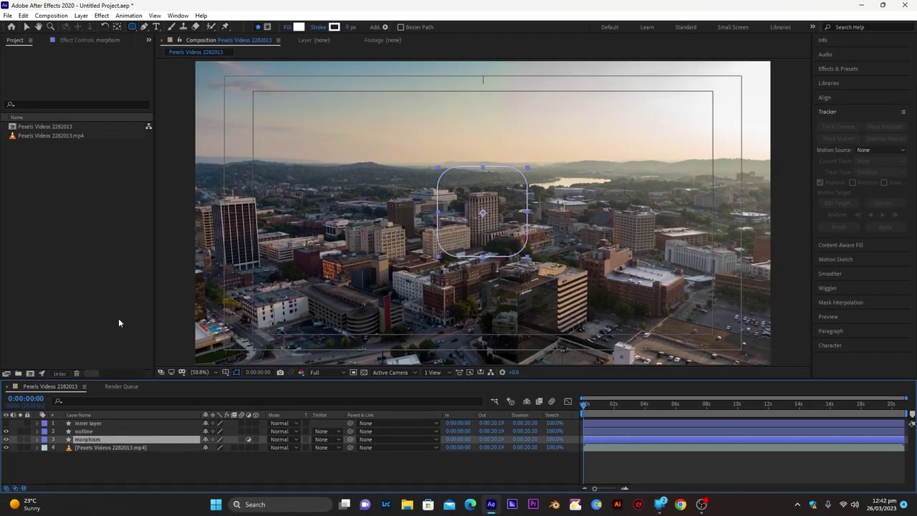
Step: Apply a Gaussian Blur effect to the morphism layer with a blurriness of 50
left_click(102, 15)
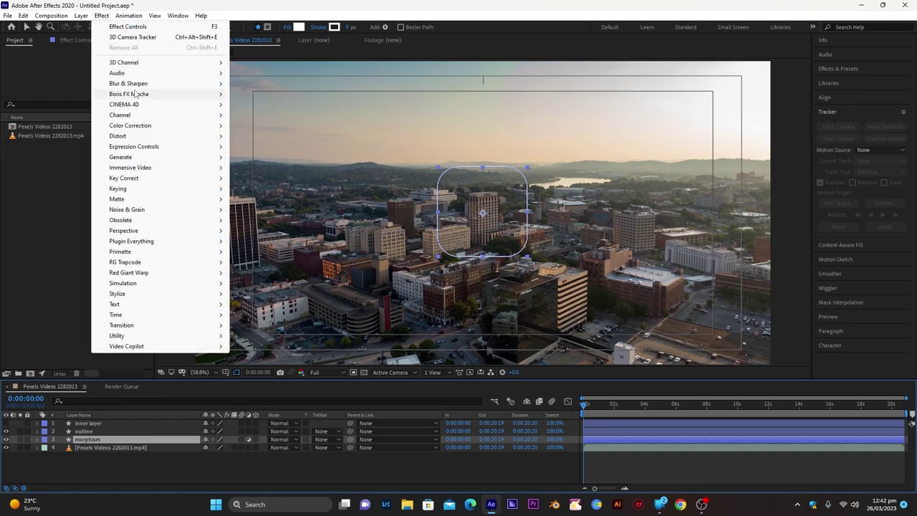
mouse_move(132, 84)
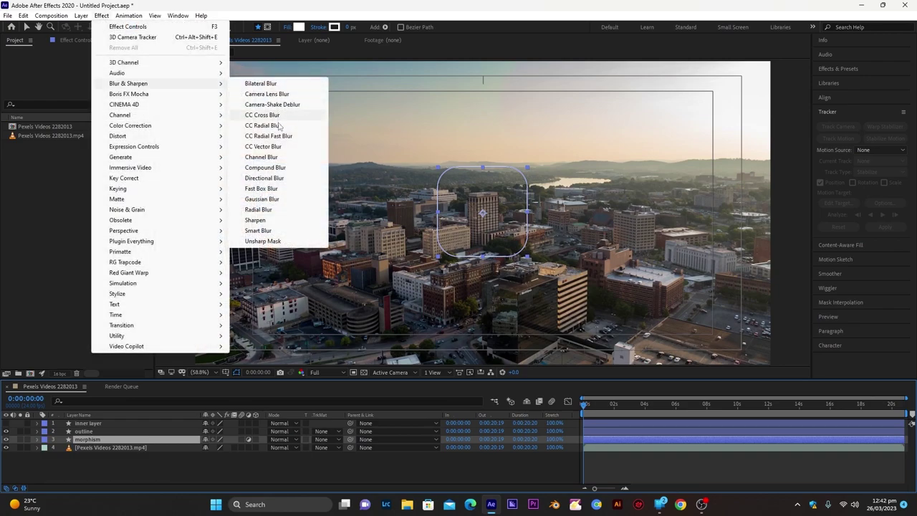
left_click(262, 199)
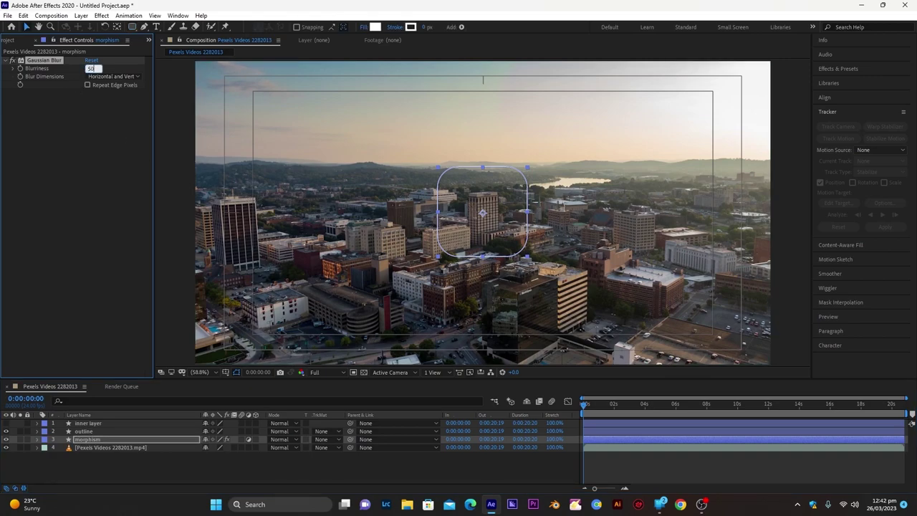
key("Return")
left_click(181, 460)
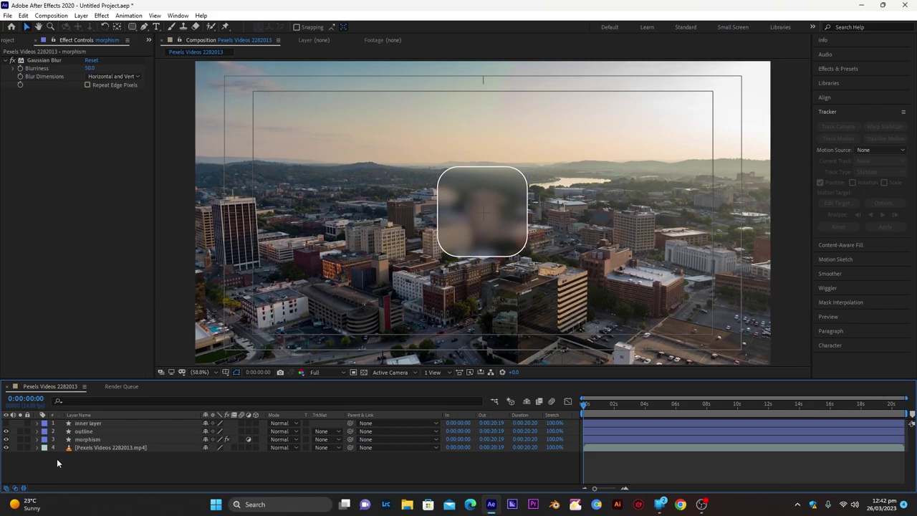
Step: Make the inner layer visible again and set its scale to 80%
left_click(7, 423)
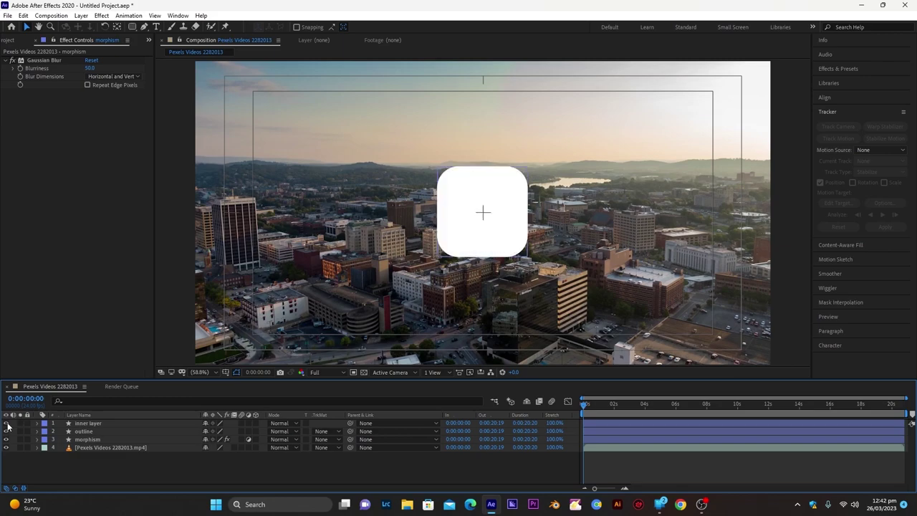
left_click(125, 423)
key("s")
left_click_drag(244, 431, 234, 432)
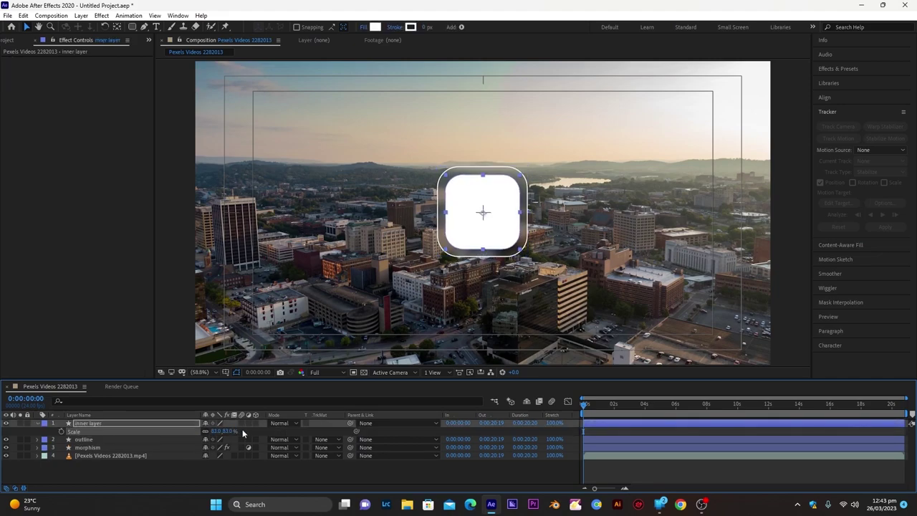
left_click(242, 431)
left_click(229, 432)
type("80")
key("Return")
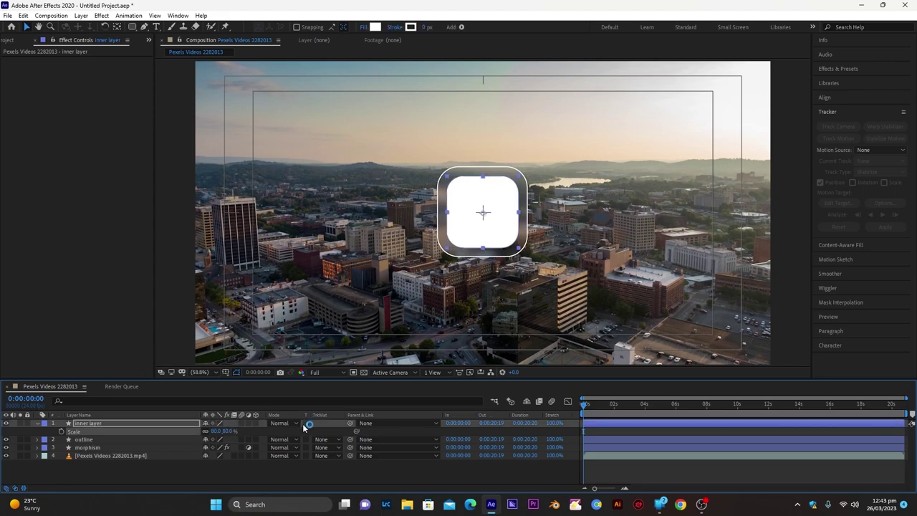
left_click(301, 434)
Step: Set the outline layer's stroke width to 3 px
left_click(83, 439)
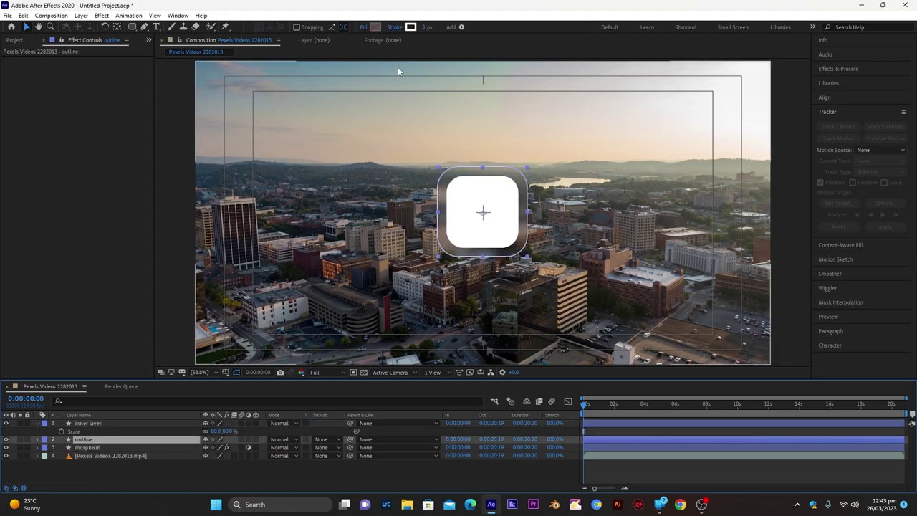
key("Return")
key("Return")
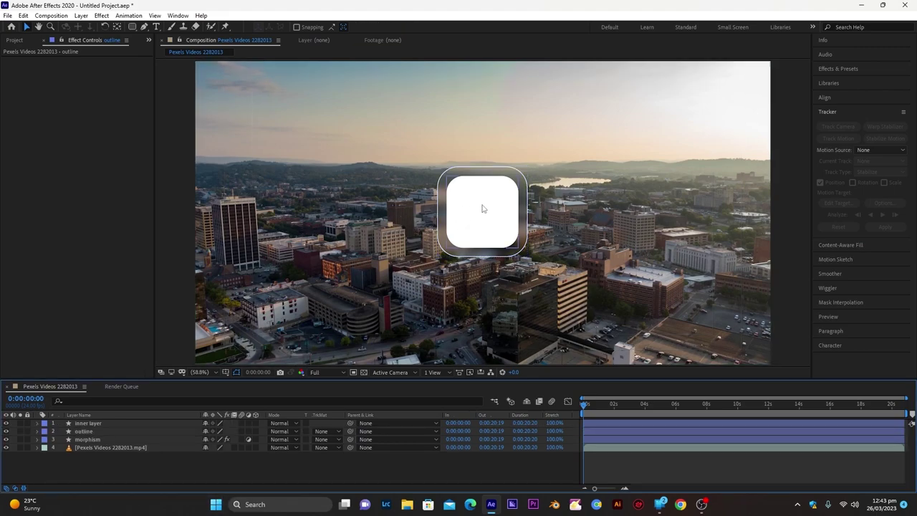
Step: Import the pngegg (2).png logo and place it in the composition above the inner layer
key("ctrl+0")
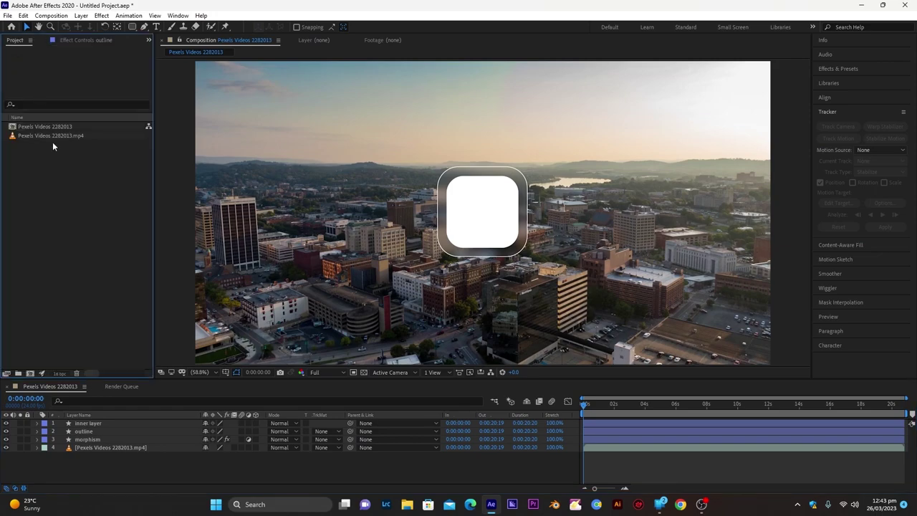
double_click(47, 168)
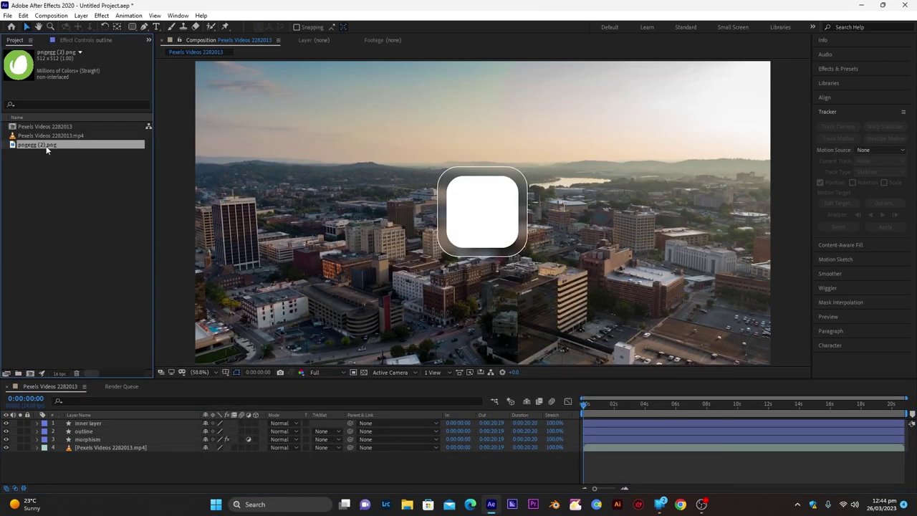
left_click_drag(46, 149, 96, 425)
Step: Scale the logo down to fit inside the white square and shift it to the square's upper half
key("s")
left_click_drag(229, 435, 144, 428)
key("p")
left_click_drag(224, 431, 206, 431)
left_click(38, 424)
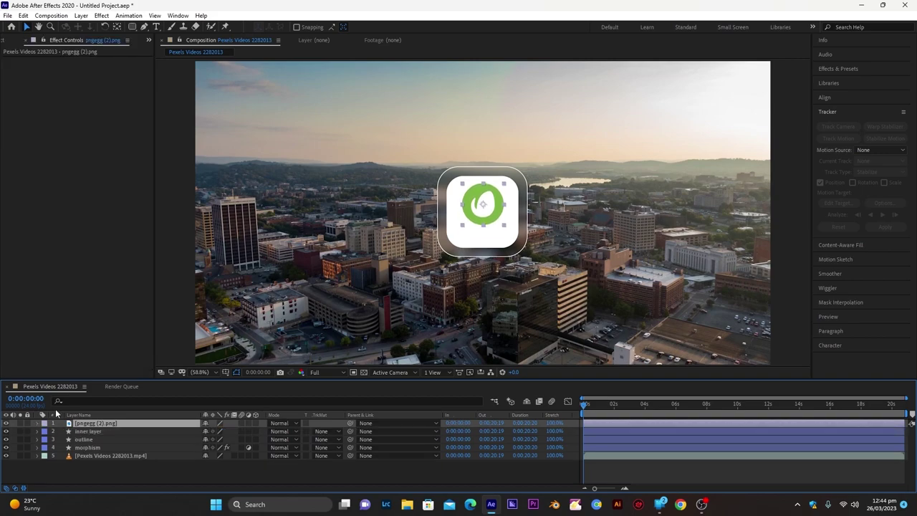
left_click(119, 474)
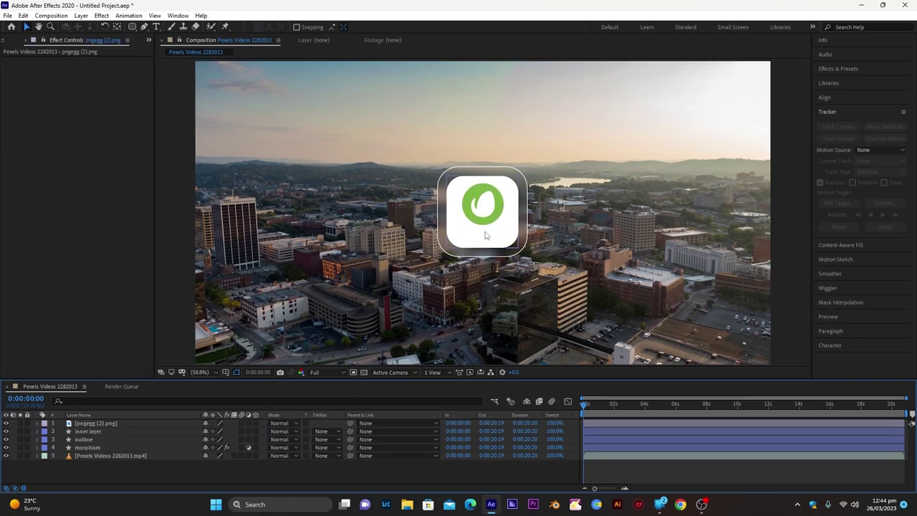
Step: Add the text "Call out" over the square and colour it black (000000)
key("ctrl+t")
left_click(463, 234)
type("CALL out")
left_click(894, 245)
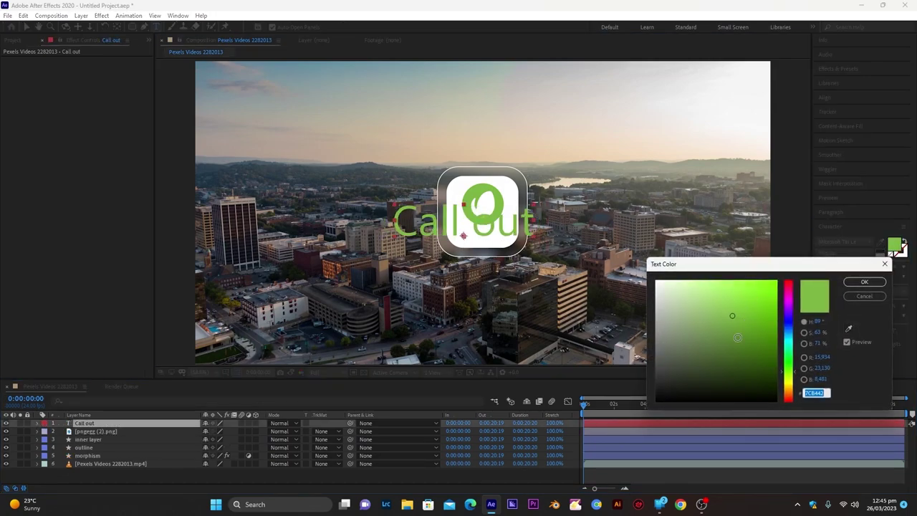
left_click_drag(737, 338, 640, 437)
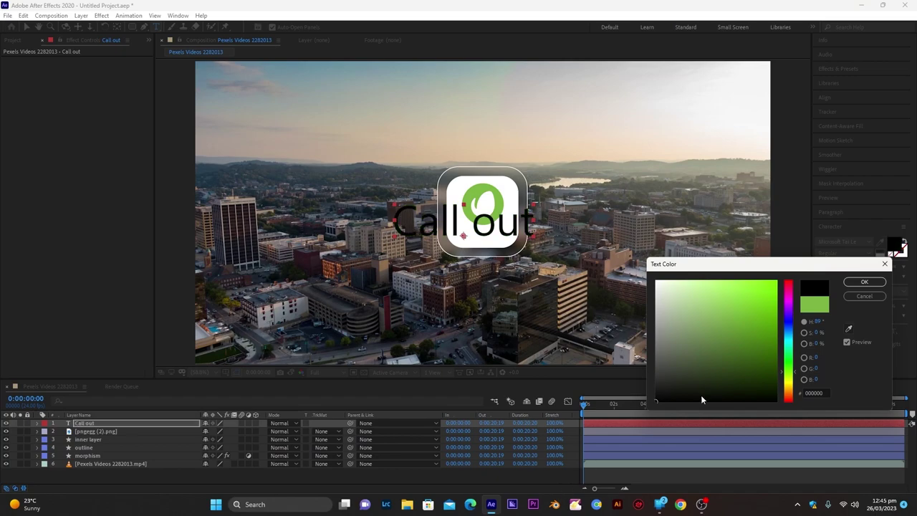
left_click(864, 282)
Step: Set the Call out text's font size to 58 px and place it centred beneath the logo inside the square
left_click_drag(829, 266, 774, 266)
key("v")
left_click_drag(473, 236, 492, 241)
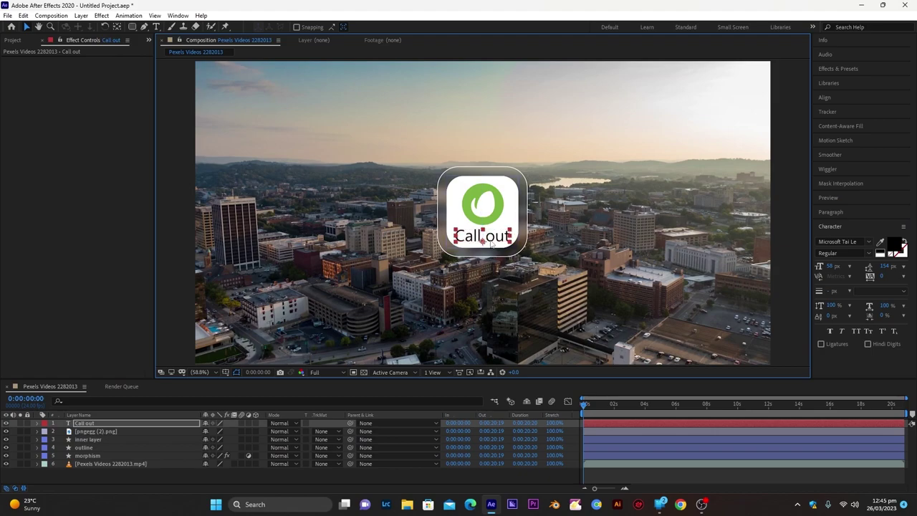
left_click(577, 477)
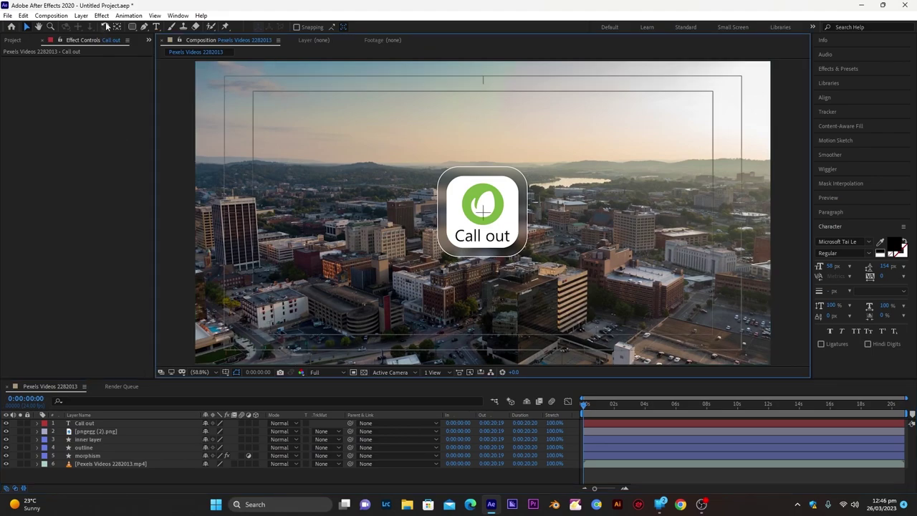
Step: Draw a straight vertical line with the Pen tool from the square's centre to below its outline, with a 3 px stroke
left_click(144, 26)
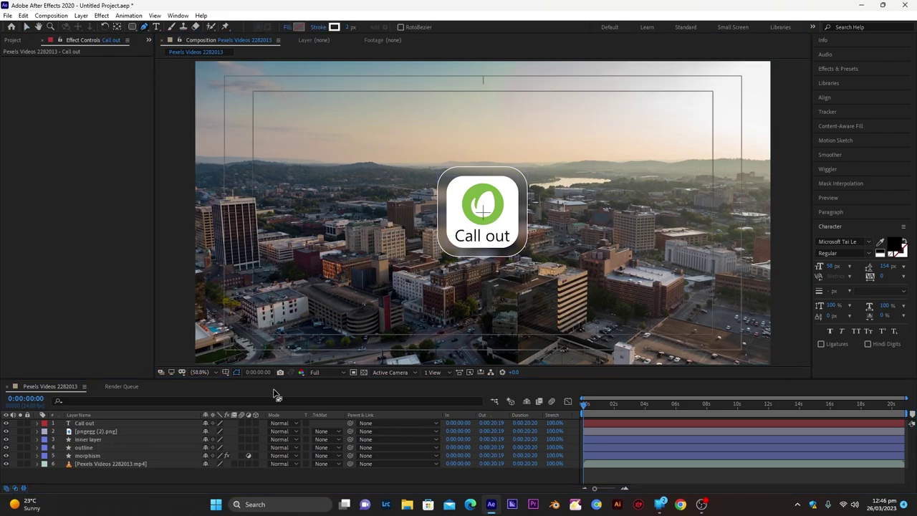
left_click(485, 215)
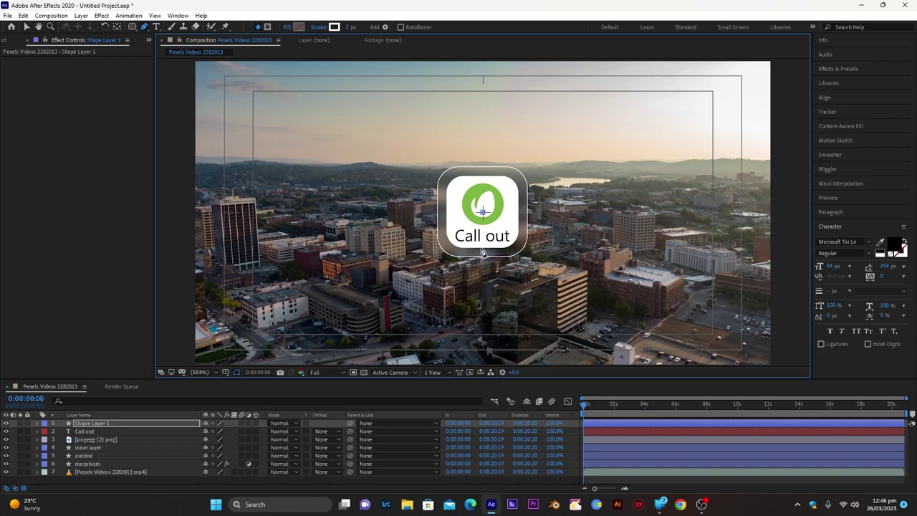
left_click(483, 276)
left_click(349, 28)
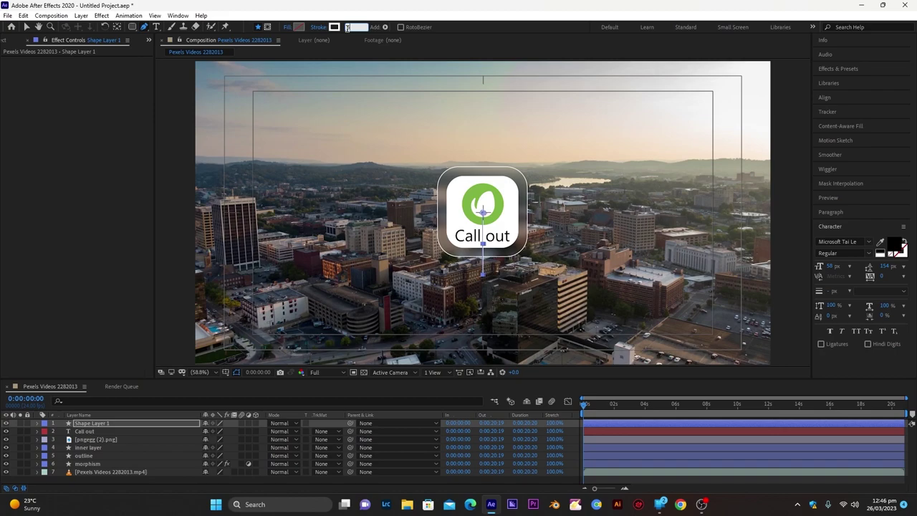
type("3")
key("Return")
Step: Move the line down to position 1024, 697.3 so it starts at the outline's lower edge
left_click(162, 425)
key("p")
left_click_drag(225, 431, 286, 435)
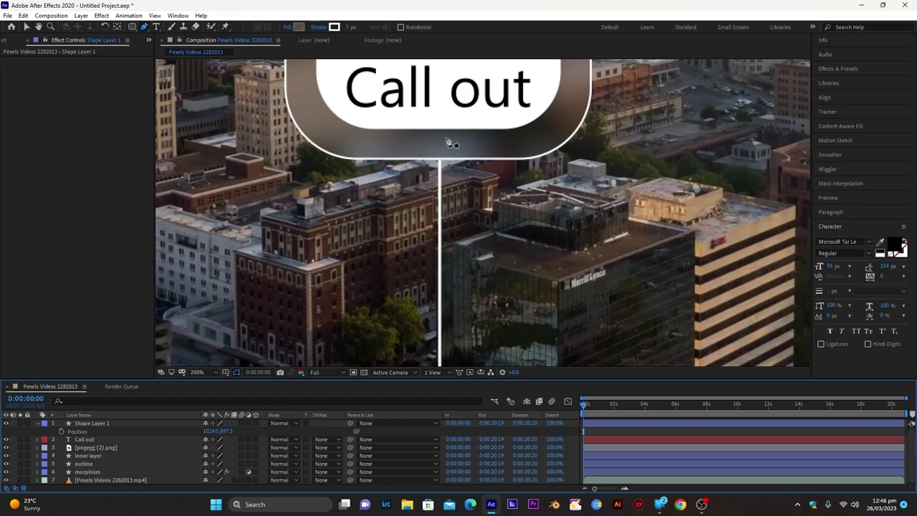
Step: Draw a small circle on the line's lower end with a solid white fill and a 0 px stroke
scroll(447, 139, "down", 1)
left_click_drag(463, 321, 464, 211)
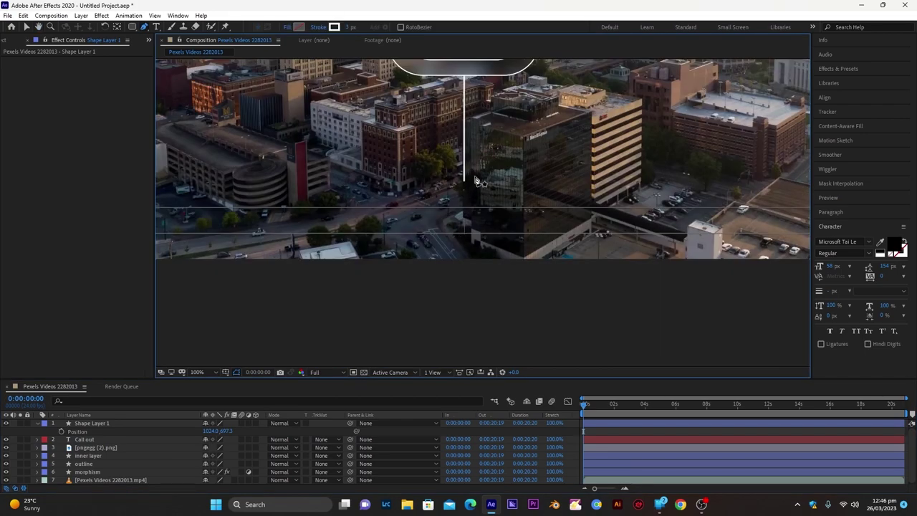
key("q")
key("q")
key("q")
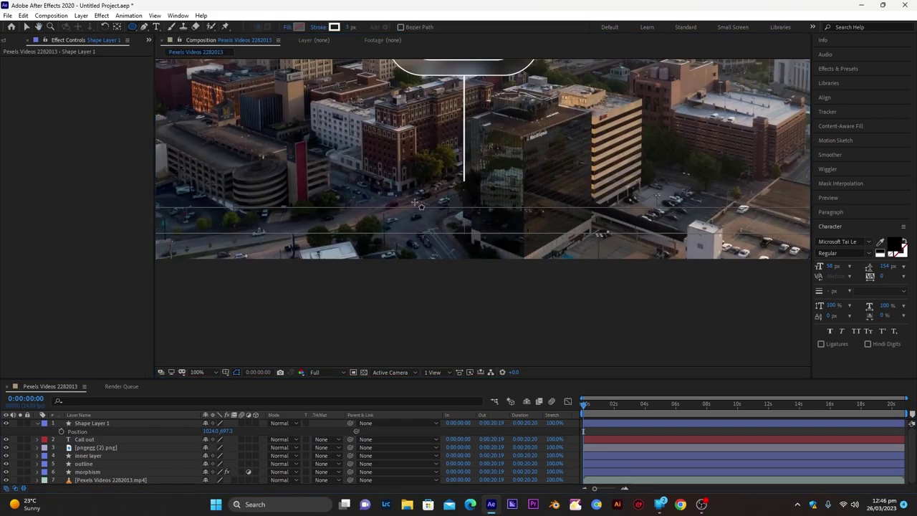
scroll(439, 197, "up", 1)
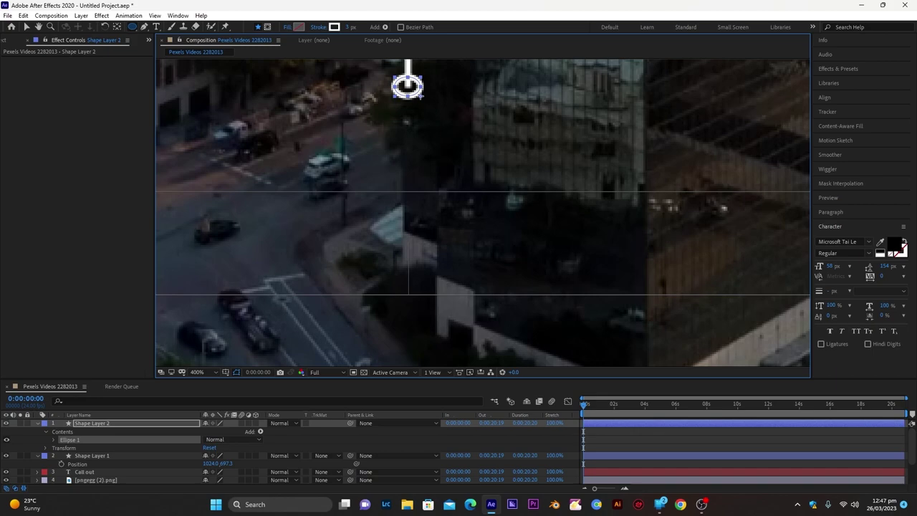
left_click_drag(423, 97, 424, 103)
left_click(299, 27)
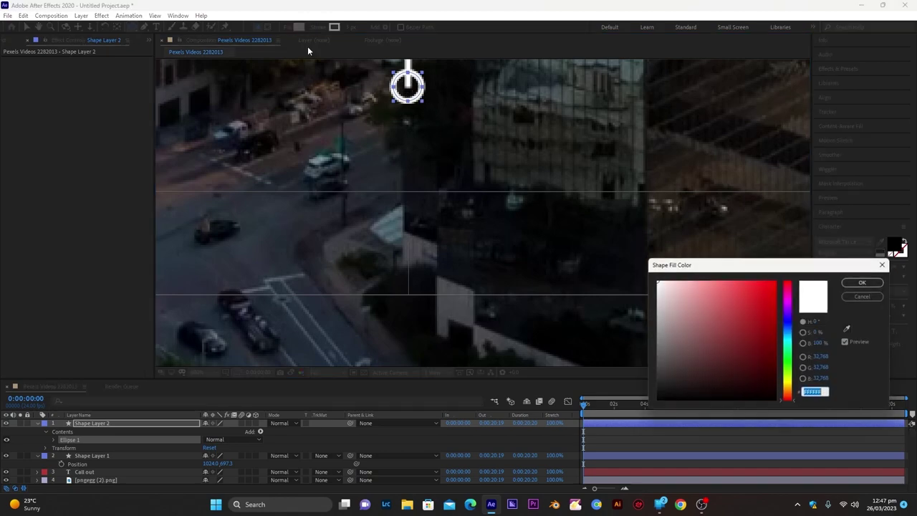
left_click(854, 281)
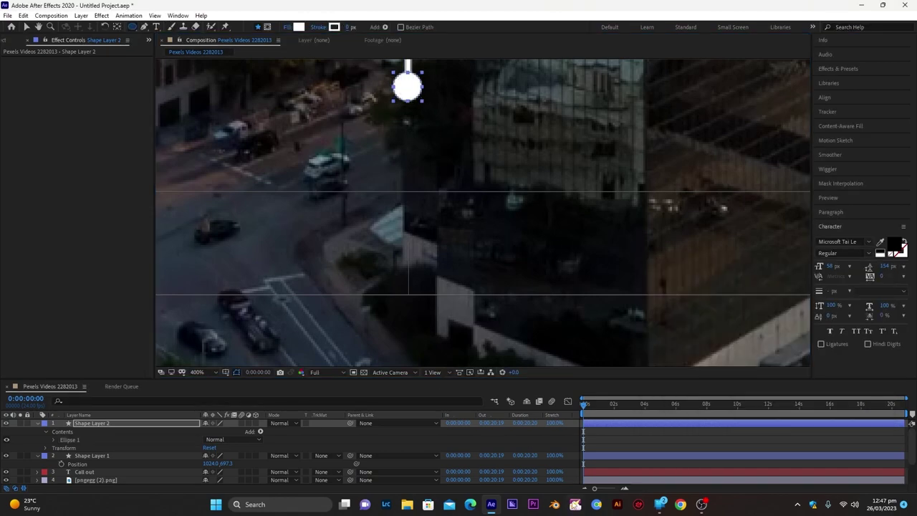
scroll(510, 153, "down", 4)
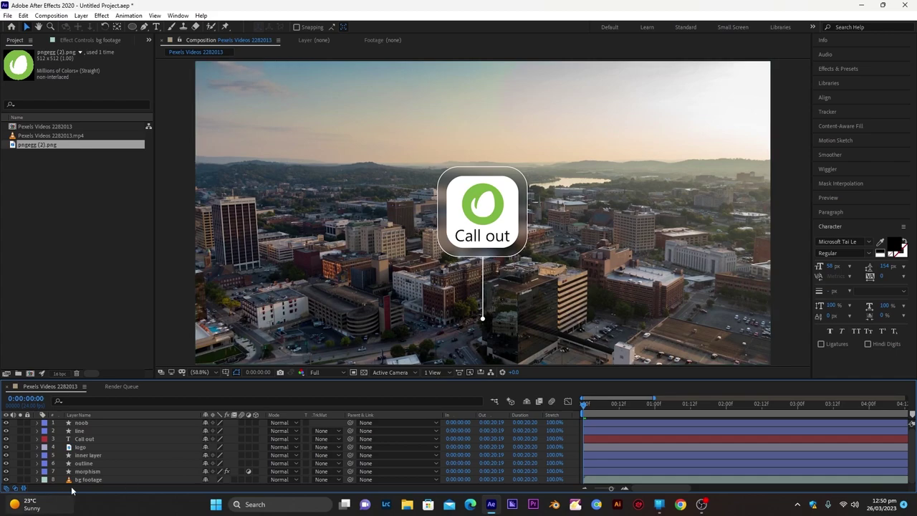
Step: Add 100% Scale keyframes to the outline and morphism layers at 0:00:00:20
left_click(87, 472)
left_click(91, 464, "ctrl")
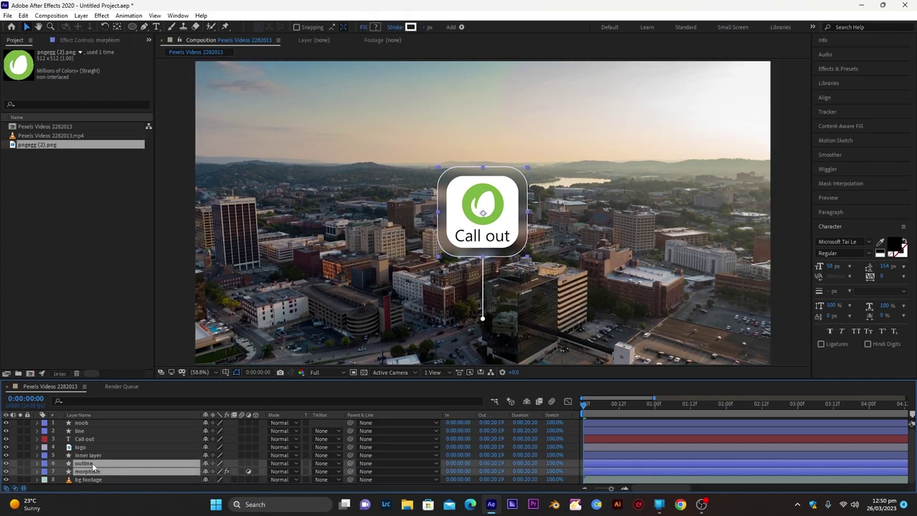
key("s")
left_click_drag(609, 406, 643, 407)
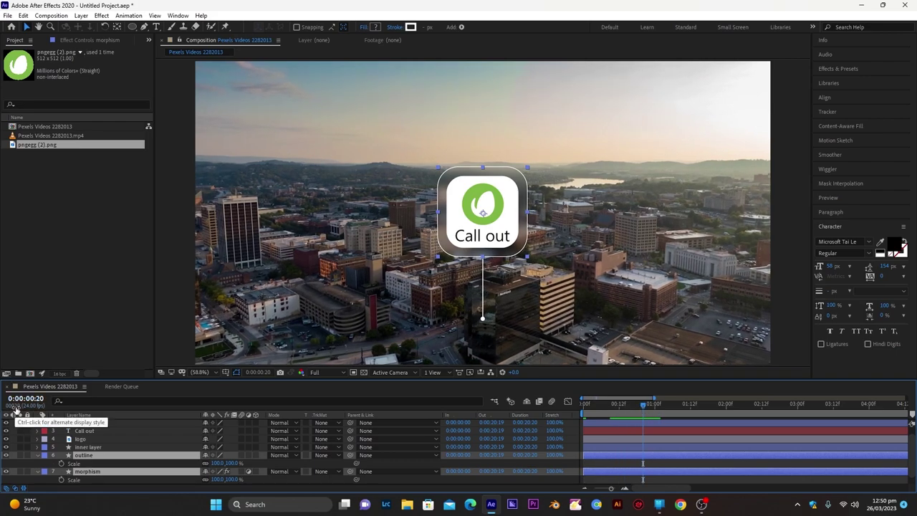
left_click(61, 463)
Step: Set the scale of the outline and morphism layers to 110% two frames earlier, at 0:00:00:18
key("Page_Up")
key("Page_Up")
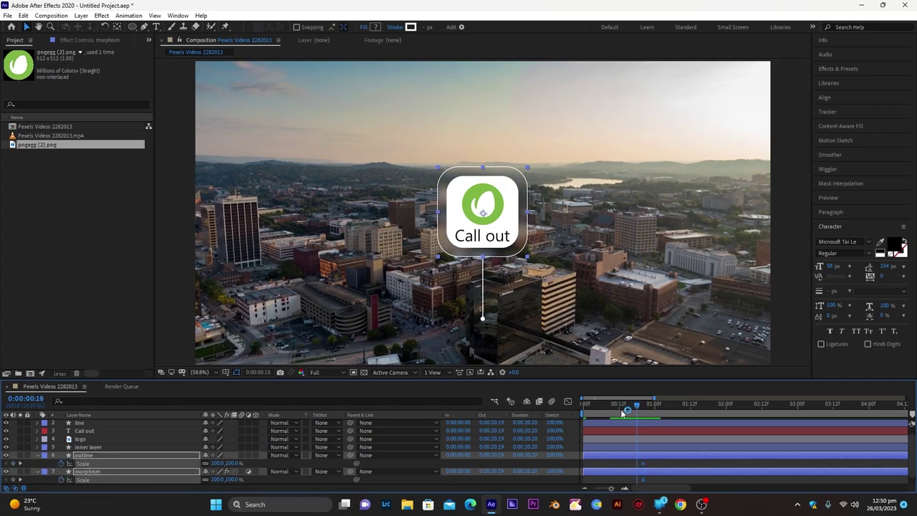
left_click(217, 463)
type("110")
key("Return")
Step: Set the scale of the outline and morphism layers to 0% at the start of the timeline
left_click_drag(637, 405, 557, 403)
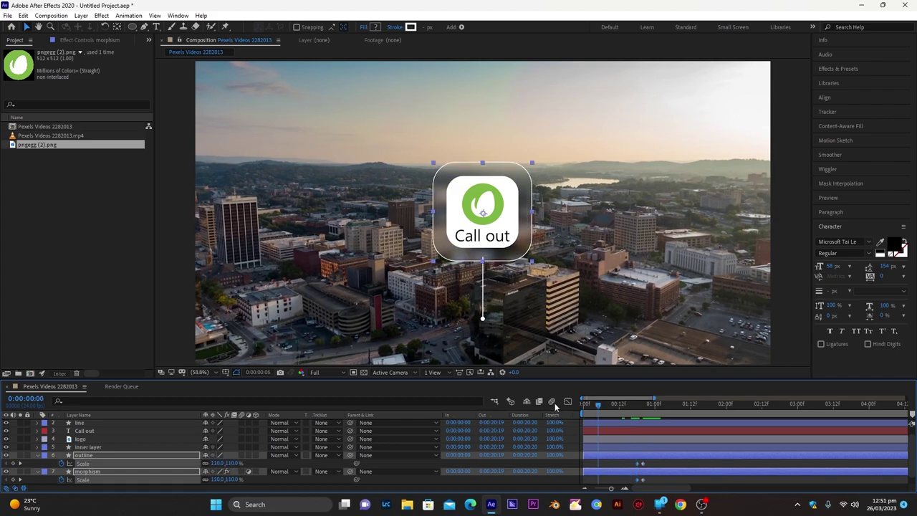
left_click(234, 463)
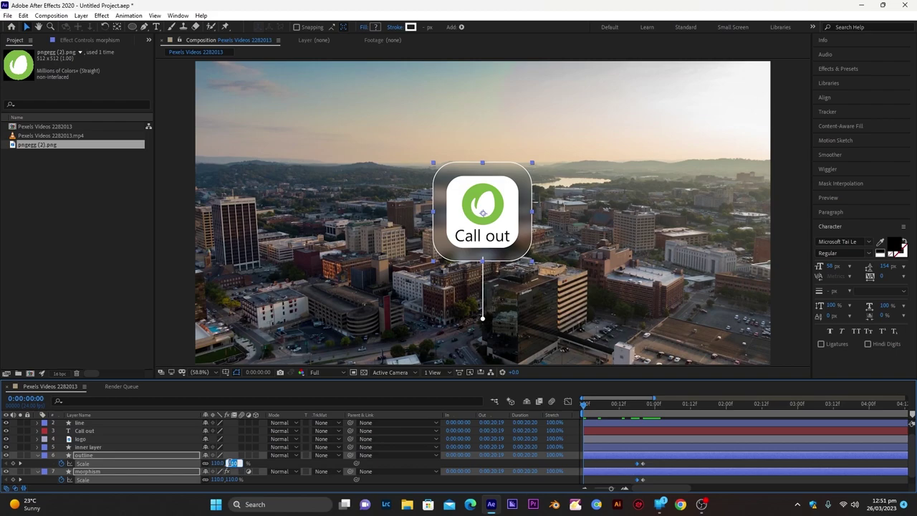
type("0")
key("Return")
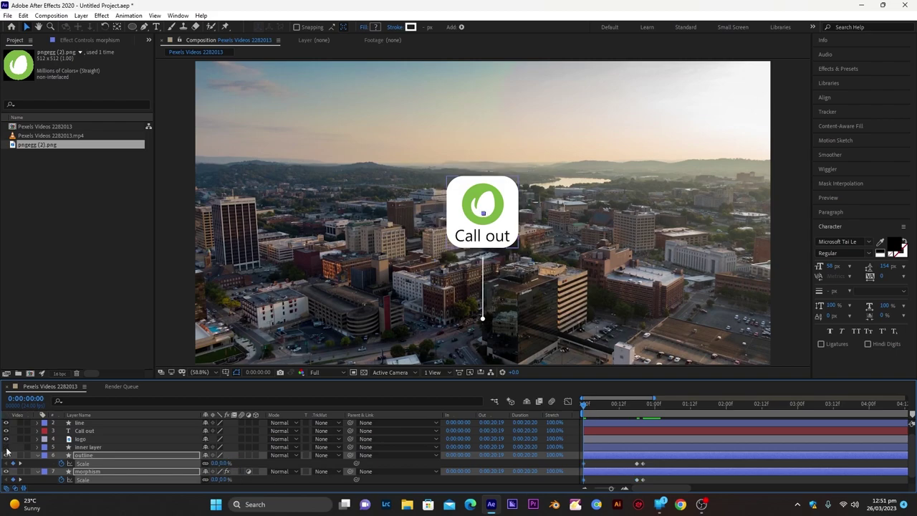
Step: Preview the outline and morphism scale animation and shift its last two keyframe pairs earlier, to around frame 12
scroll(6, 425, "up", 1)
key("space")
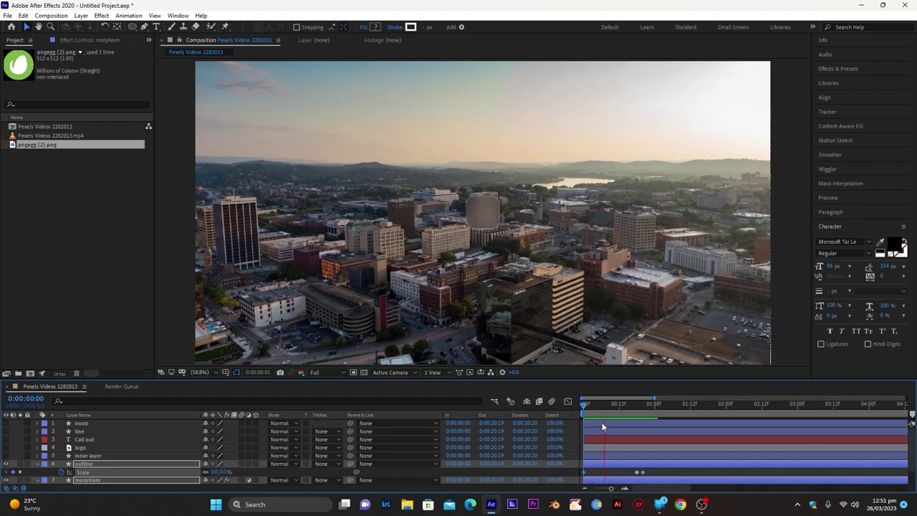
scroll(655, 463, "down", 2)
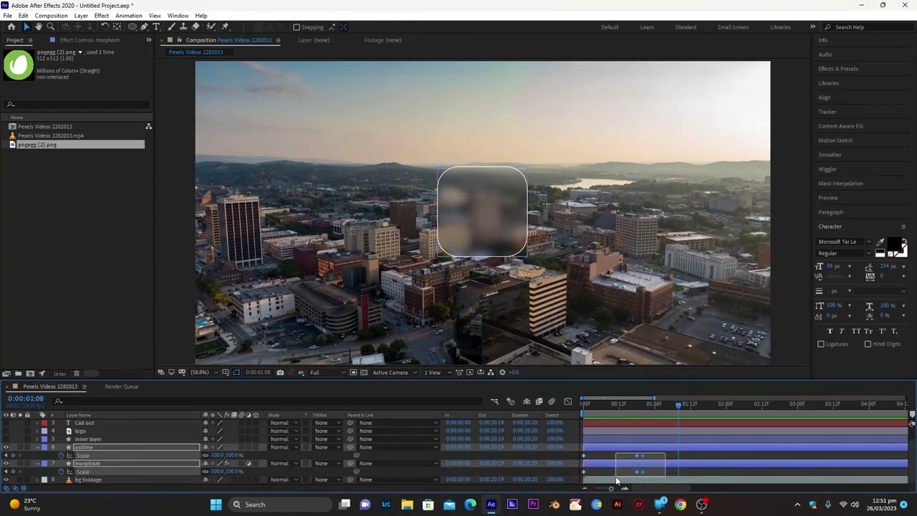
left_click_drag(639, 459, 621, 459)
key("space")
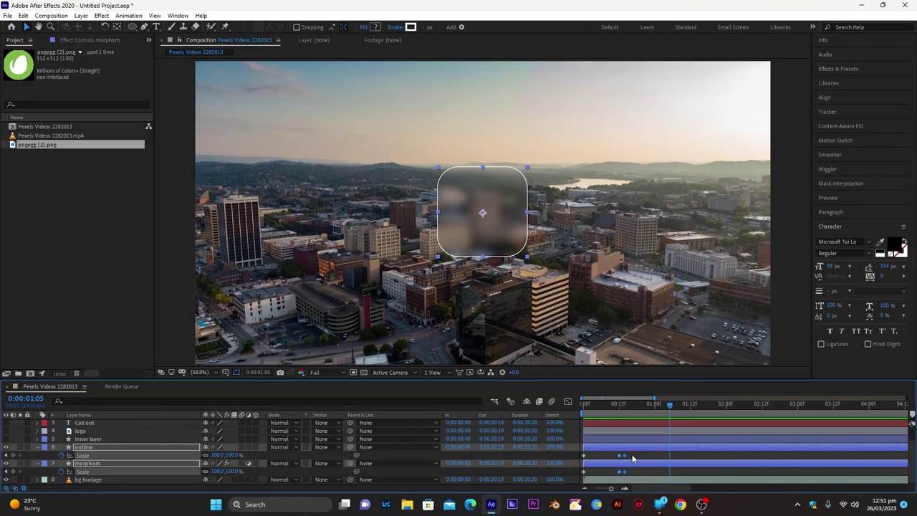
key("space")
Step: Apply Easy Ease to the outline and morphism Scale keyframes and preview the animation from the start
key("F9")
left_click(665, 454)
left_click_drag(591, 406, 545, 406)
key("space")
key("space")
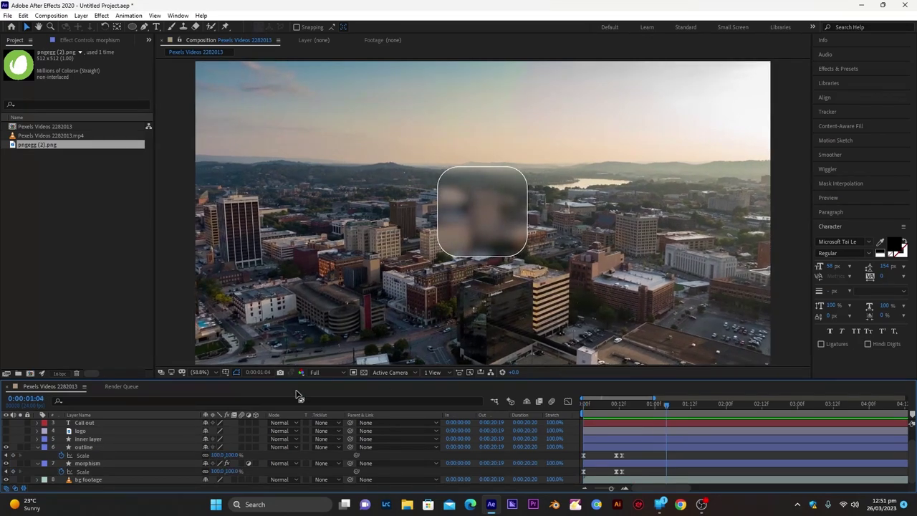
Step: Make the inner layer visible and add an 80% Scale keyframe to it at 0:00:00:13
left_click(7, 439)
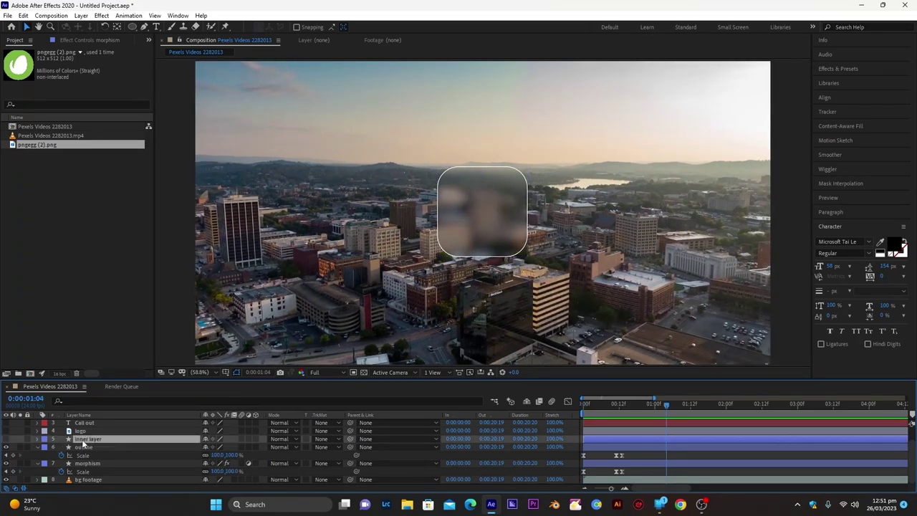
left_click(6, 439)
left_click(622, 404)
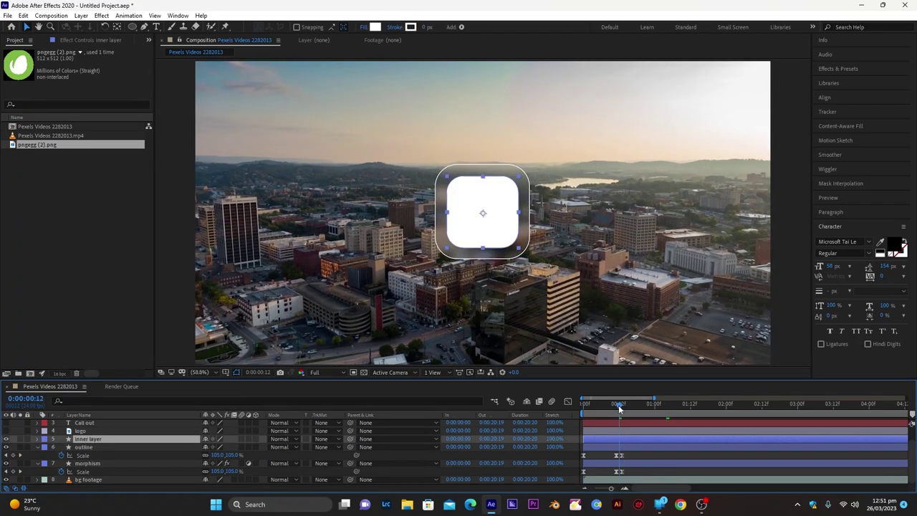
key("s")
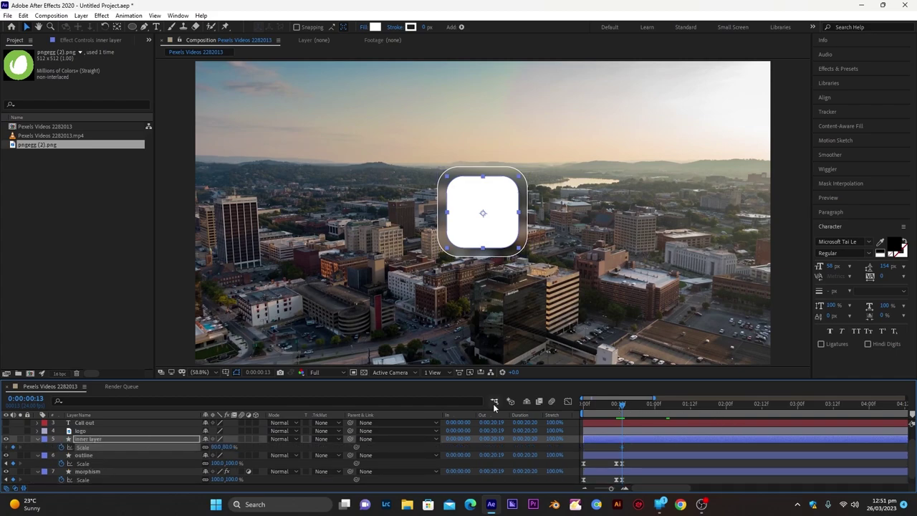
Step: Set the inner layer's scale to 90% two frames earlier, at 0:00:00:11
key("Page_Up")
key("Page_Up")
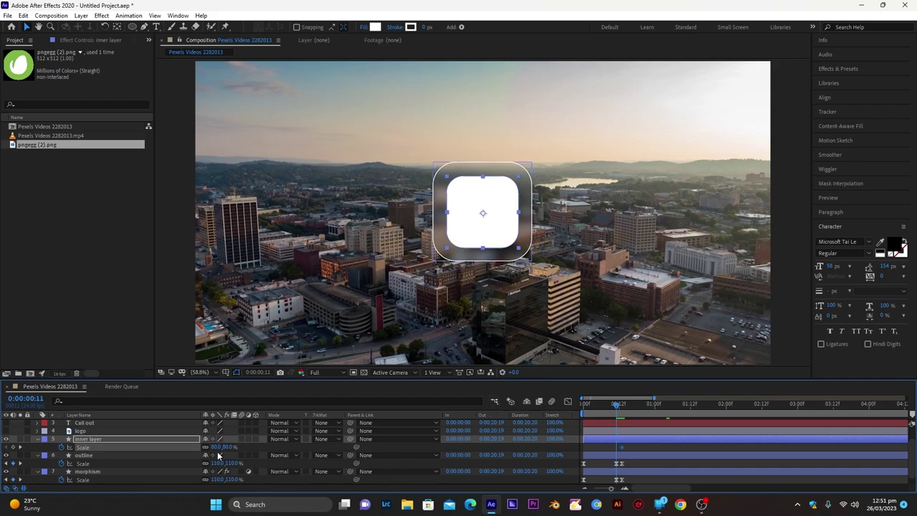
left_click(215, 447)
type("90")
key("Return")
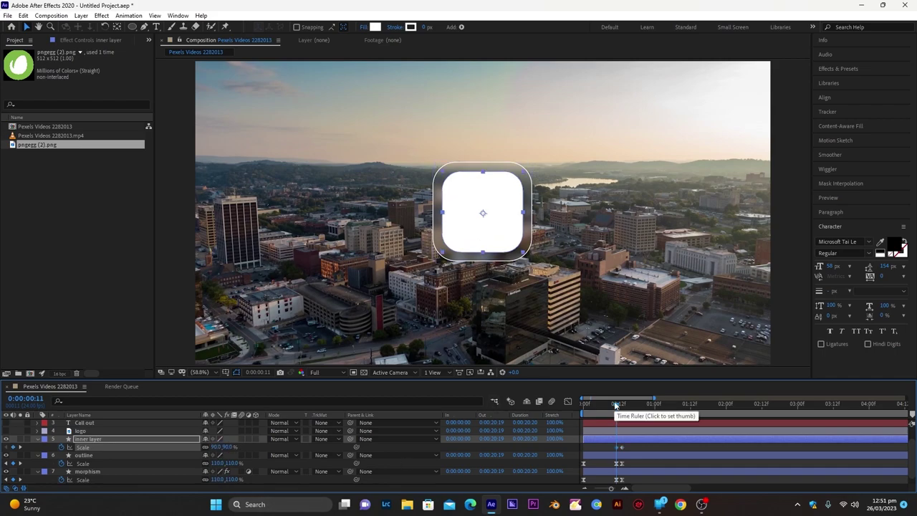
Step: Set the inner layer's scale to 0% at the start of the timeline
key("Home")
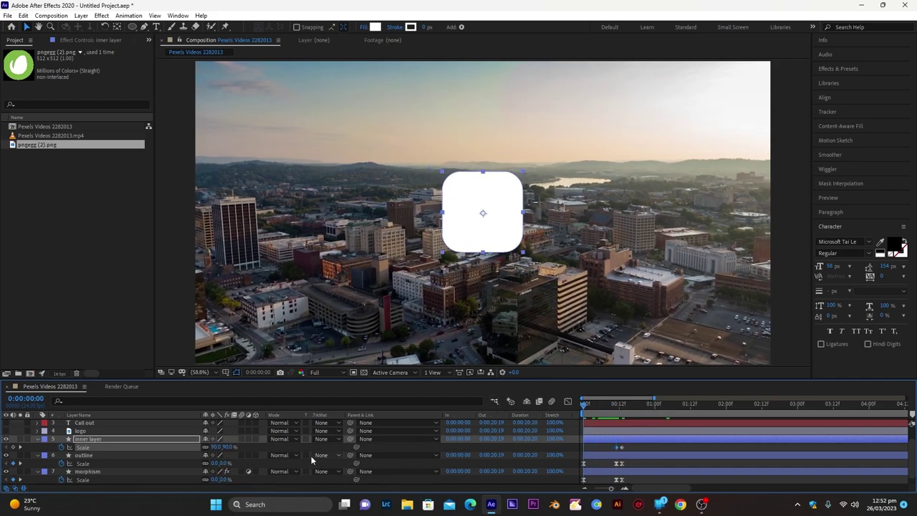
left_click(222, 446)
type("0")
key("Return")
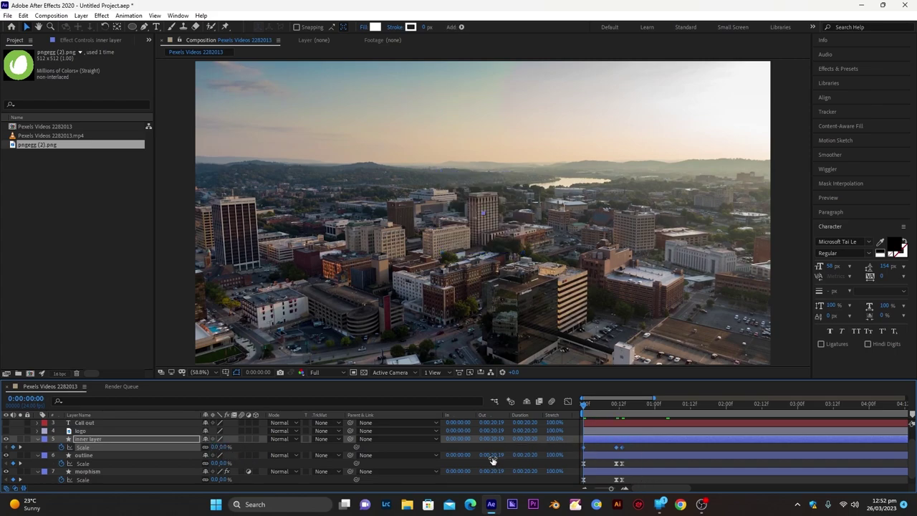
Step: Apply Easy Ease to the inner layer's Scale keyframes, and offset the layer to start at 0:00:00:04
key("space")
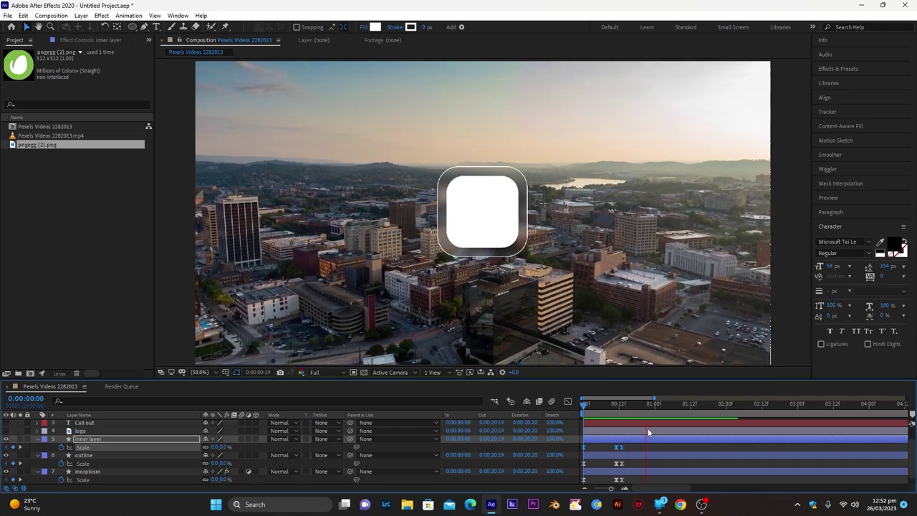
left_click_drag(587, 438, 599, 436)
key("space")
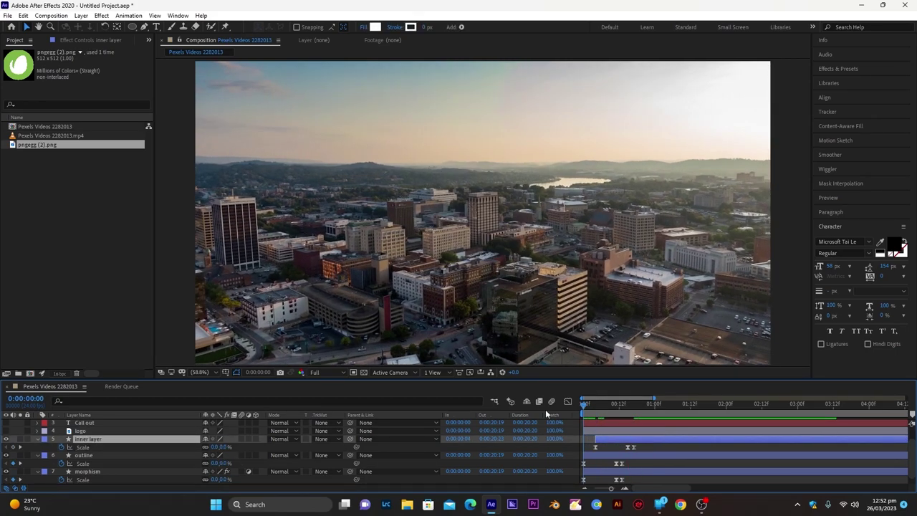
key("space")
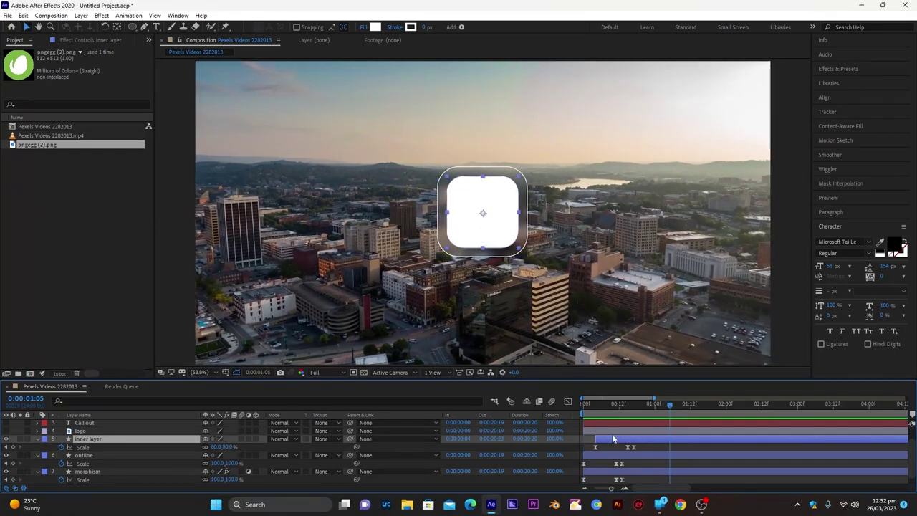
left_click_drag(600, 404, 572, 371)
key("space")
key("space")
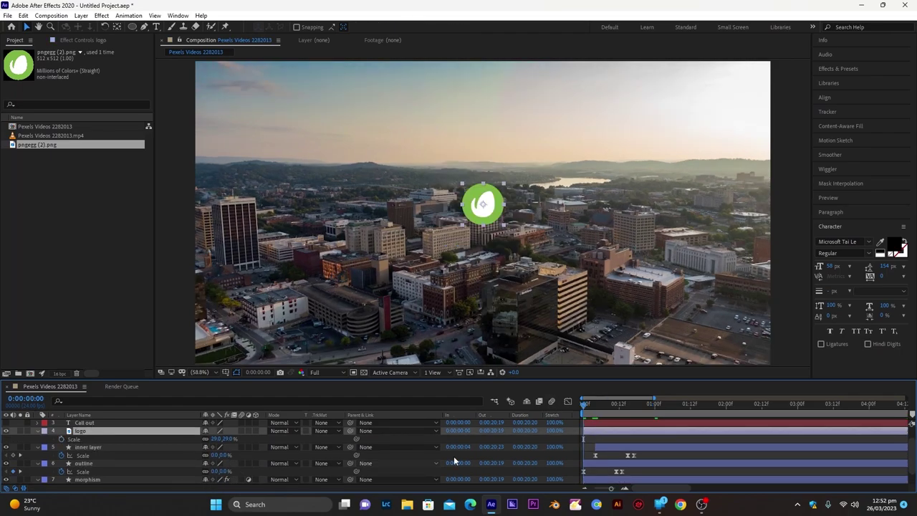
Step: Add a 29% Scale keyframe to the logo layer at 0:00:00:11 and set its scale to 39% at 0:00:00:09
left_click(613, 404)
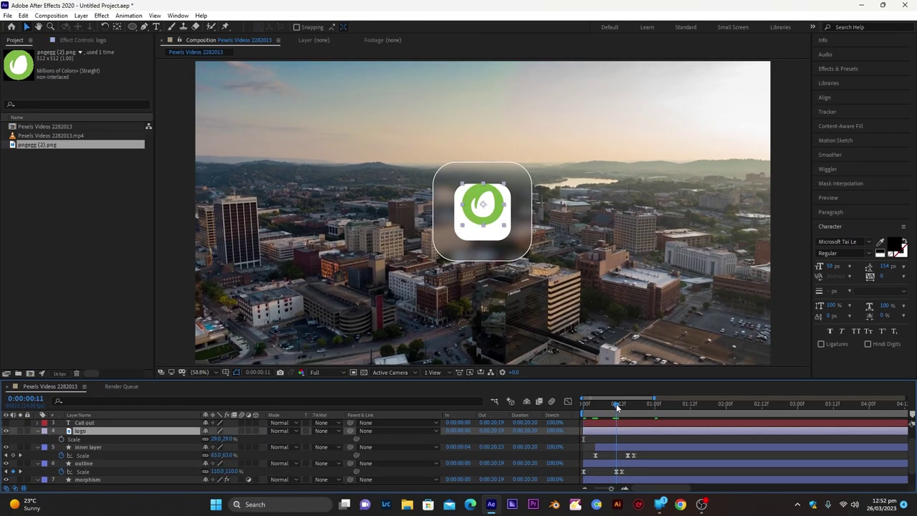
left_click(61, 439)
key("Page_Up")
key("Page_Up")
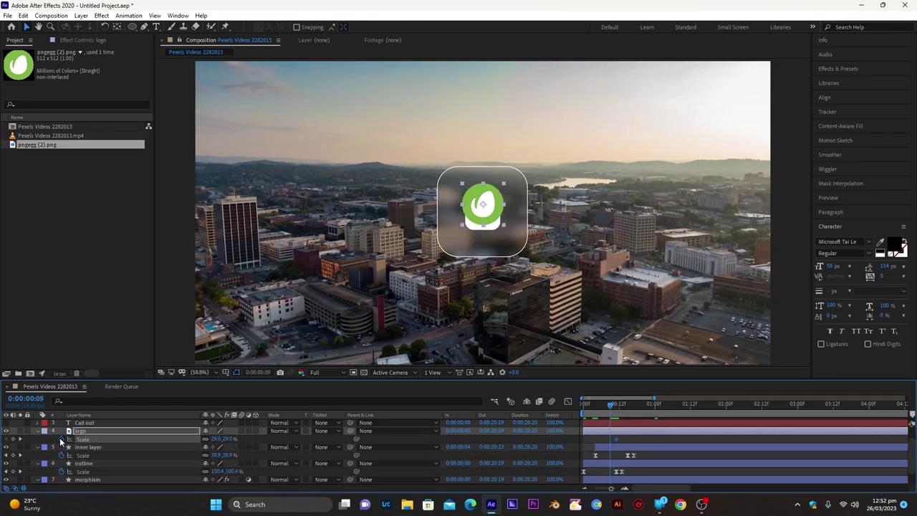
left_click(215, 439)
type("39")
key("Return")
Step: Set the logo's scale to 0% at the timeline's start and shift the layer with its eased keyframes to begin at 0:00:00:09
key("Home")
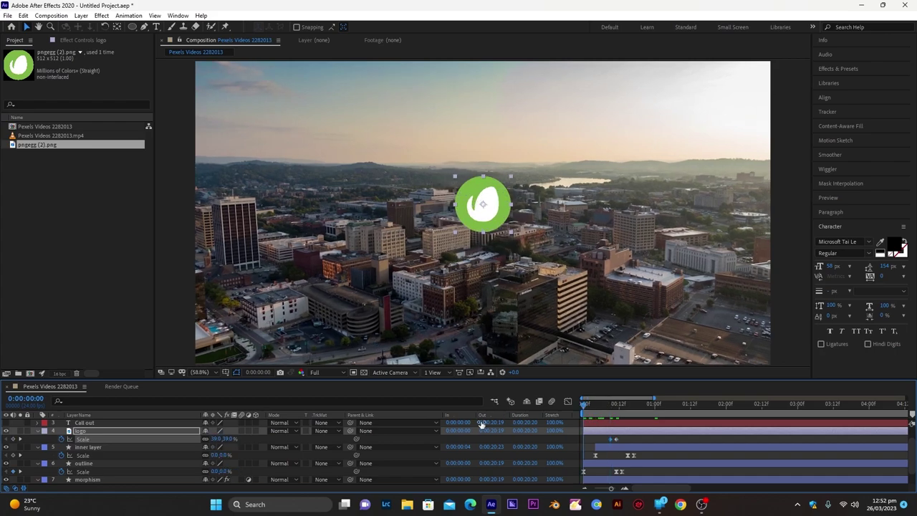
left_click(216, 438)
type("0")
key("Return")
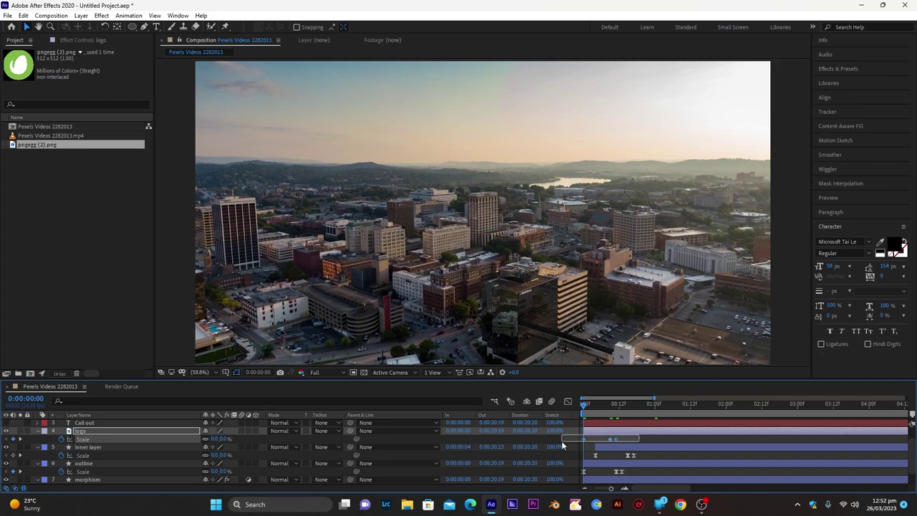
left_click_drag(607, 430, 631, 428)
Step: Show the Call out text layer and add a Position text animator to it with a value of 0.0, 22.0
scroll(613, 444, "up", 1)
left_click(611, 440)
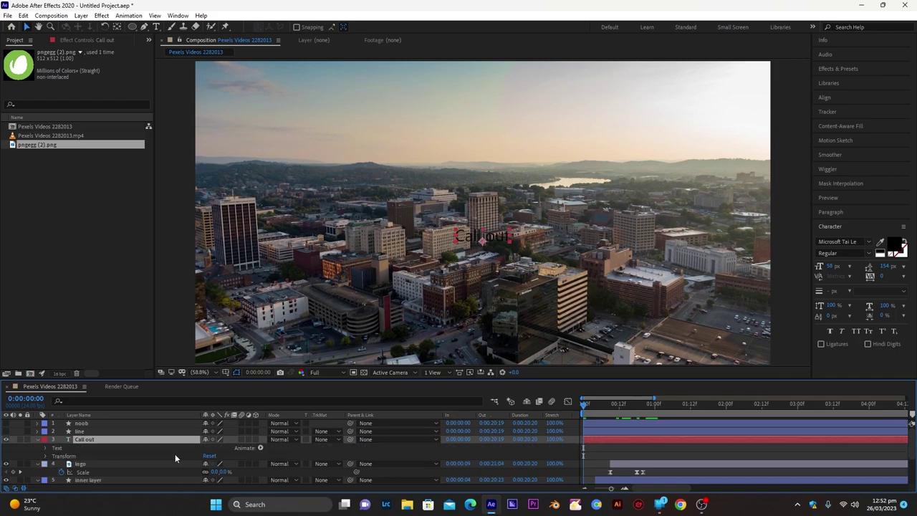
left_click(260, 448)
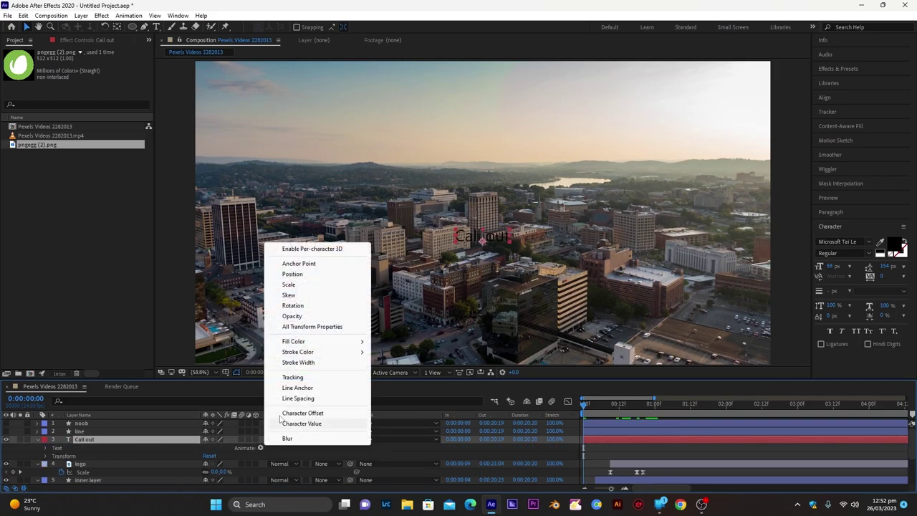
left_click(293, 273)
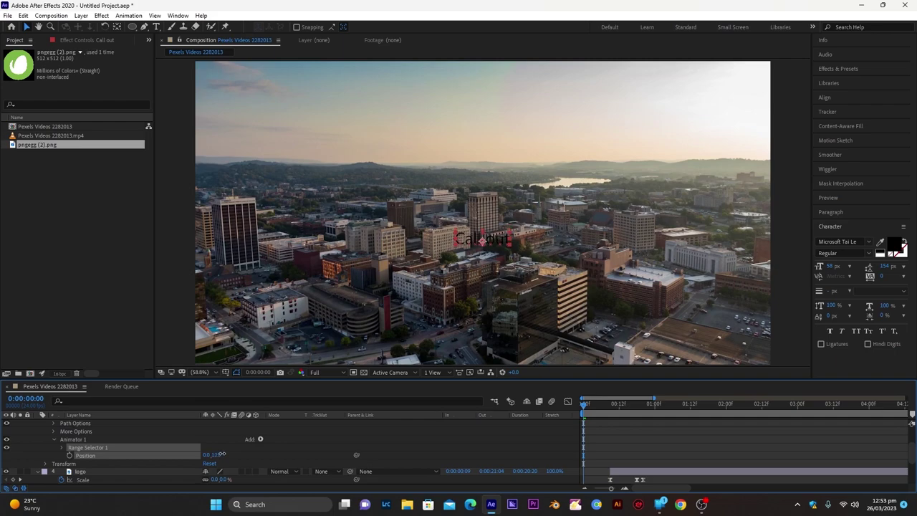
left_click_drag(226, 452, 228, 452)
Step: Keyframe the Position animator's Range Selector Start from 0% at 0:00:00:00 to 100% at 0:00:00:14 with Easy Ease, and preview it
left_click(61, 447)
left_click(78, 456)
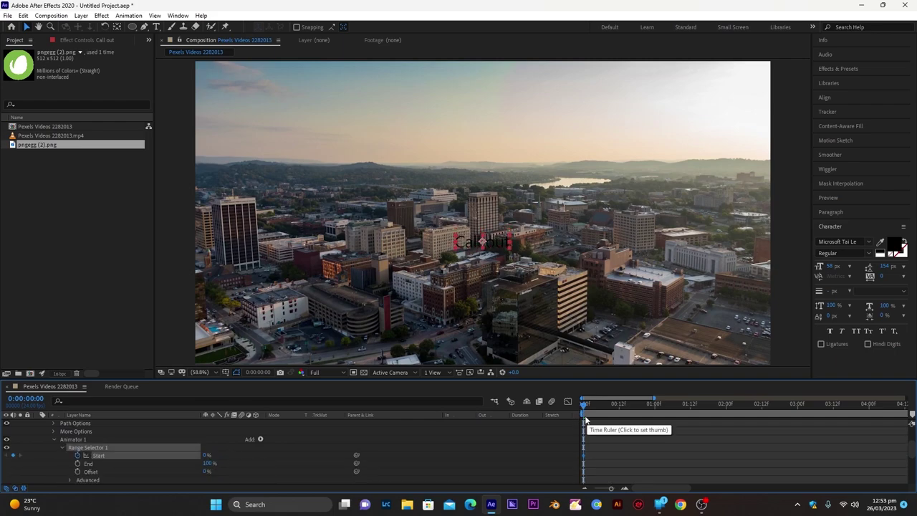
left_click_drag(207, 455, 298, 445)
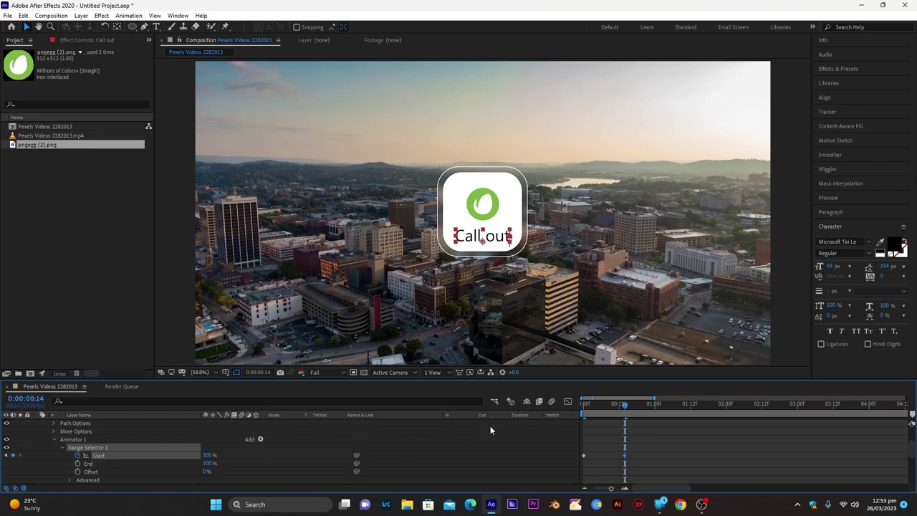
key("Home")
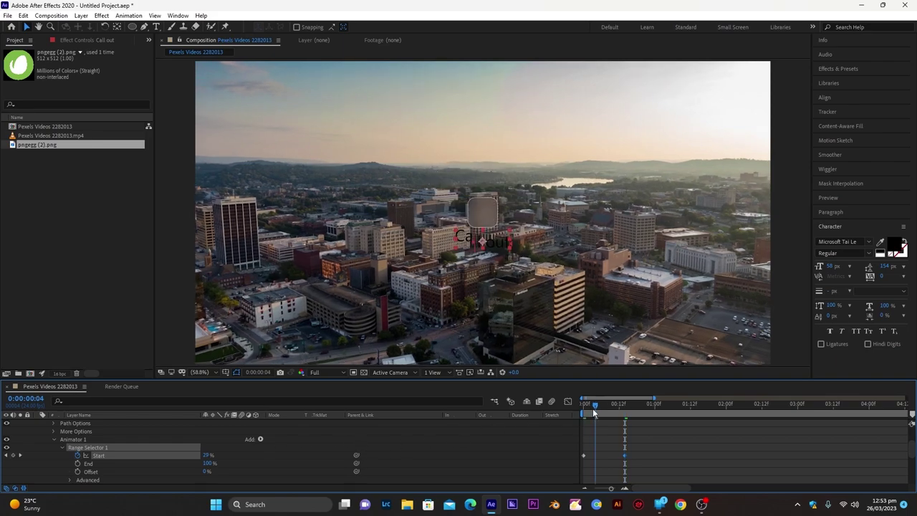
key("space")
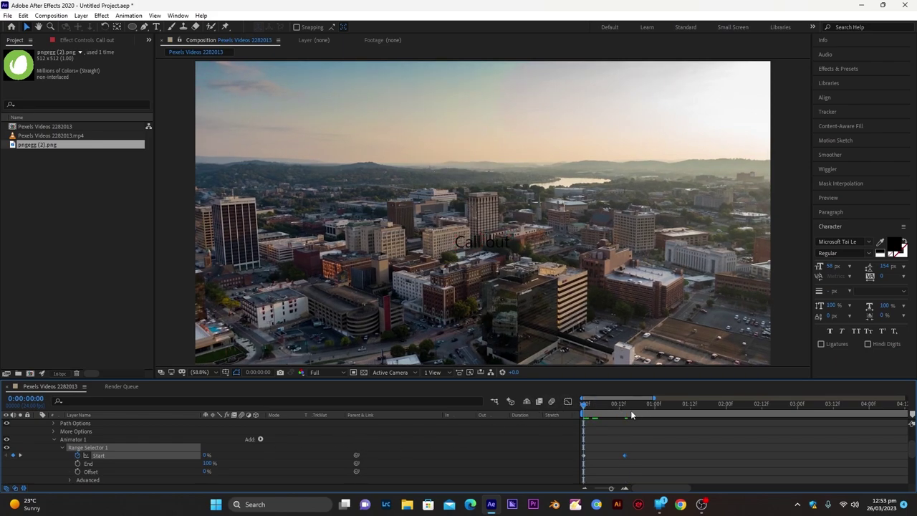
key("space")
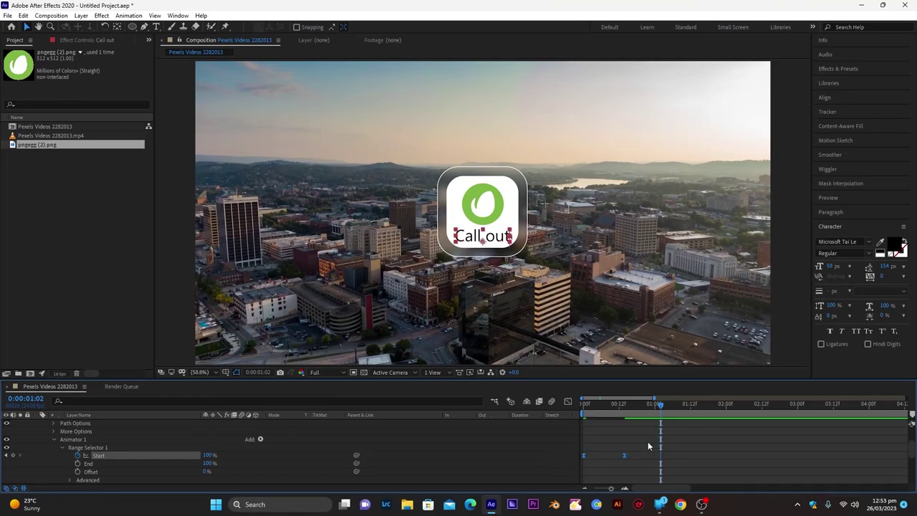
Step: Add a second text animator for Opacity to the Call out layer and set its opacity to 0%
scroll(250, 450, "up", 2)
left_click(261, 433)
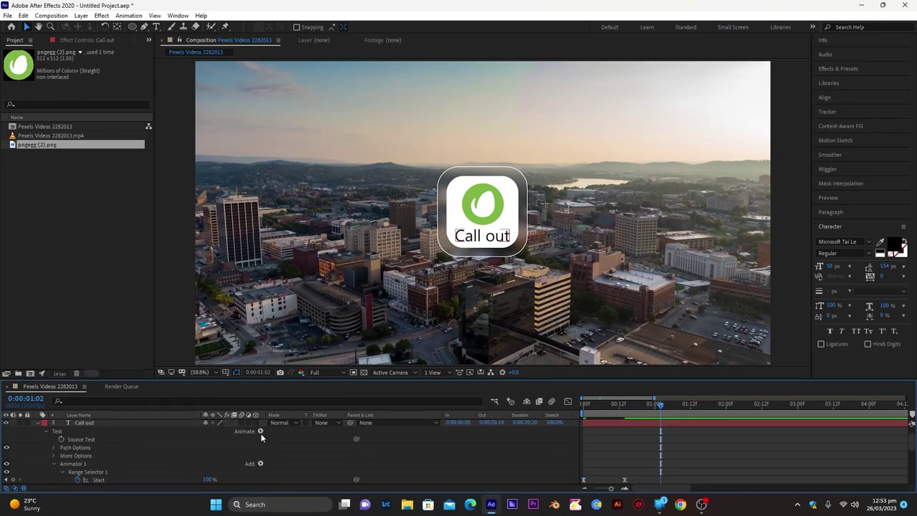
left_click(260, 430)
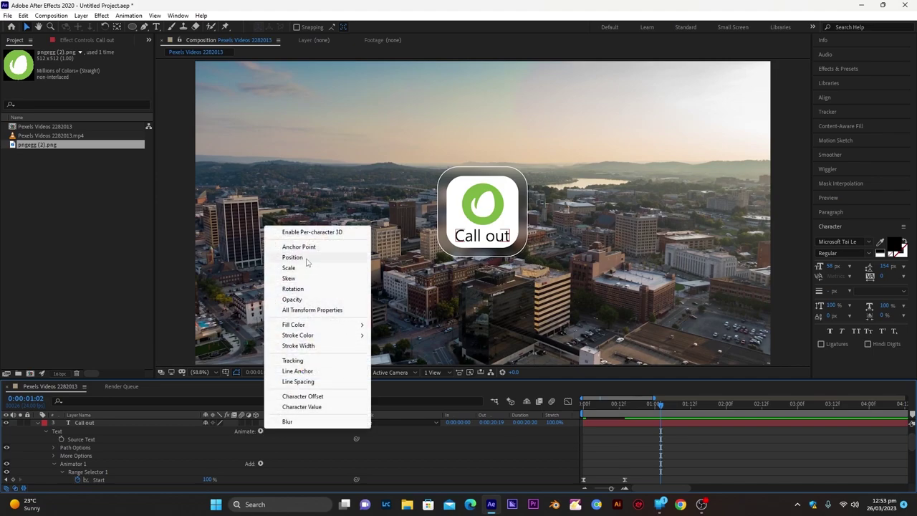
left_click(300, 300)
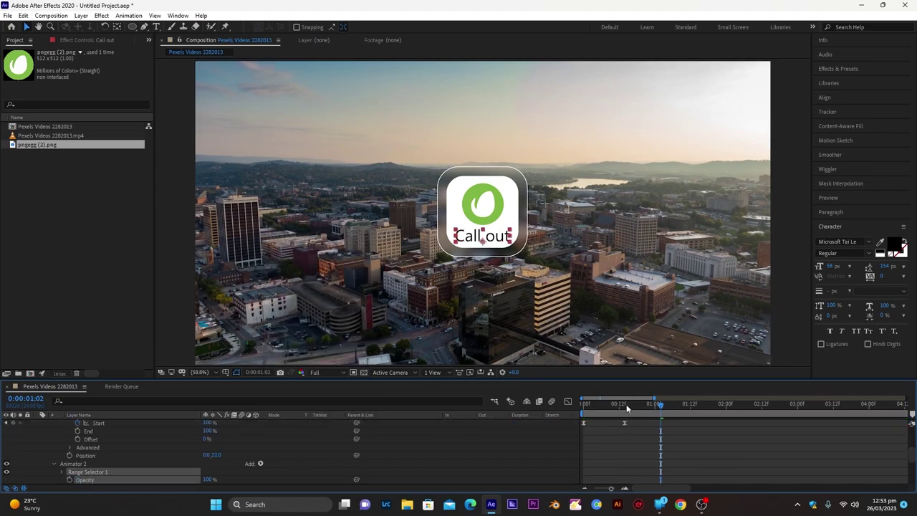
left_click(627, 404)
left_click_drag(208, 480, 63, 482)
Step: Keyframe the Opacity animator's Range Selector Start at 100% at 0:00:00:14 and 0% at 0:00:00:00, and preview the text reveal
left_click(60, 470)
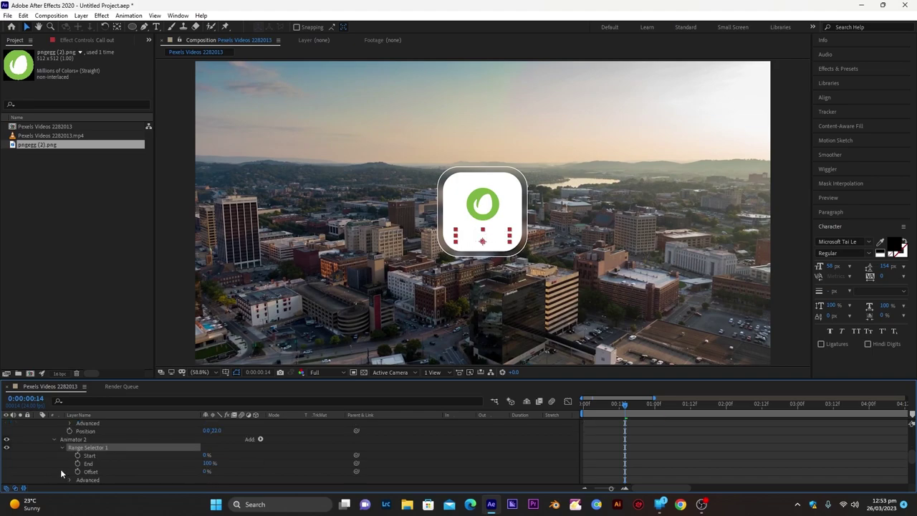
left_click(77, 456)
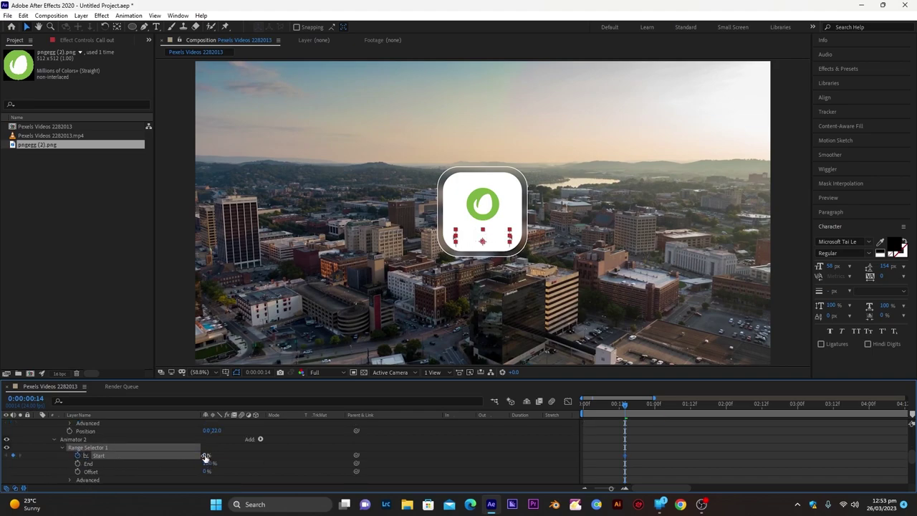
left_click_drag(207, 455, 507, 442)
left_click_drag(624, 406, 583, 406)
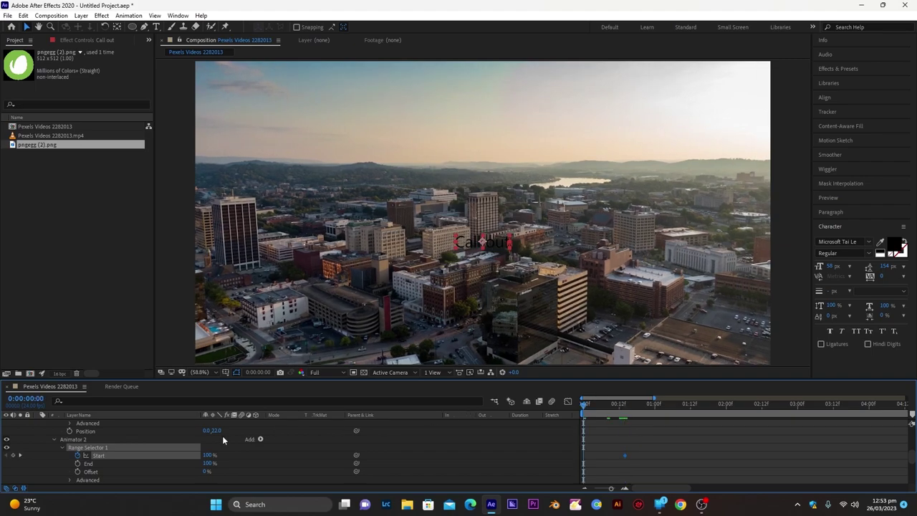
left_click_drag(207, 456, 144, 455)
key("space")
Step: Collapse the Call out layer's properties and offset the layer to start at 0:00:00:13
scroll(648, 447, "up", 3)
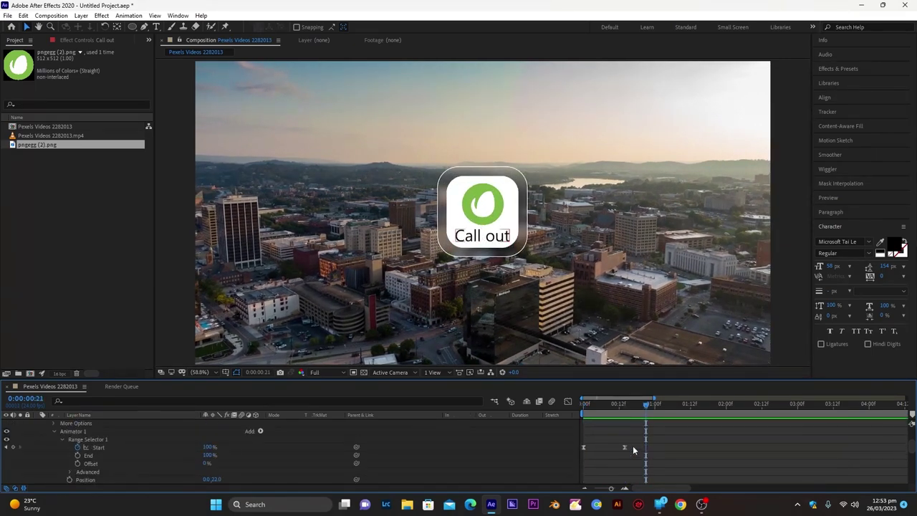
scroll(633, 446, "up", 2)
key("u")
left_click_drag(605, 438, 639, 439)
key("space")
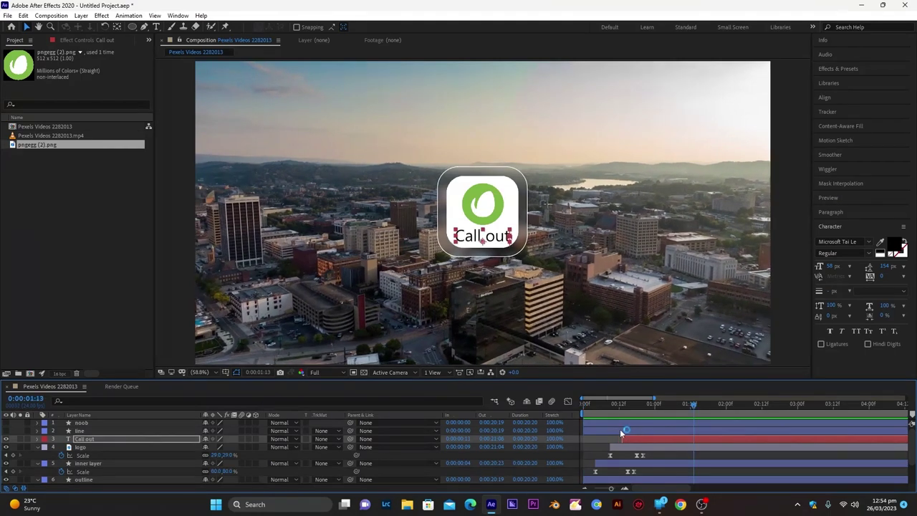
Step: Make the line layer visible and add Trim Paths to its contents
left_click(620, 428)
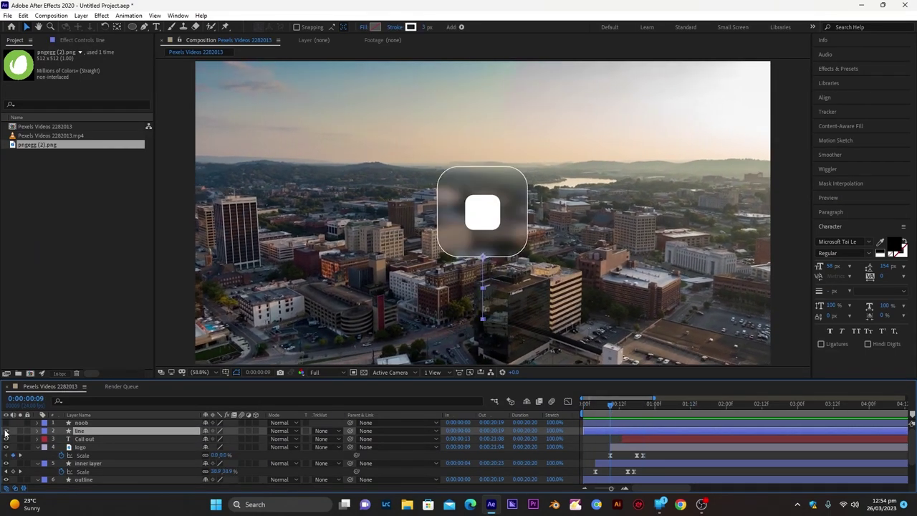
left_click(36, 431)
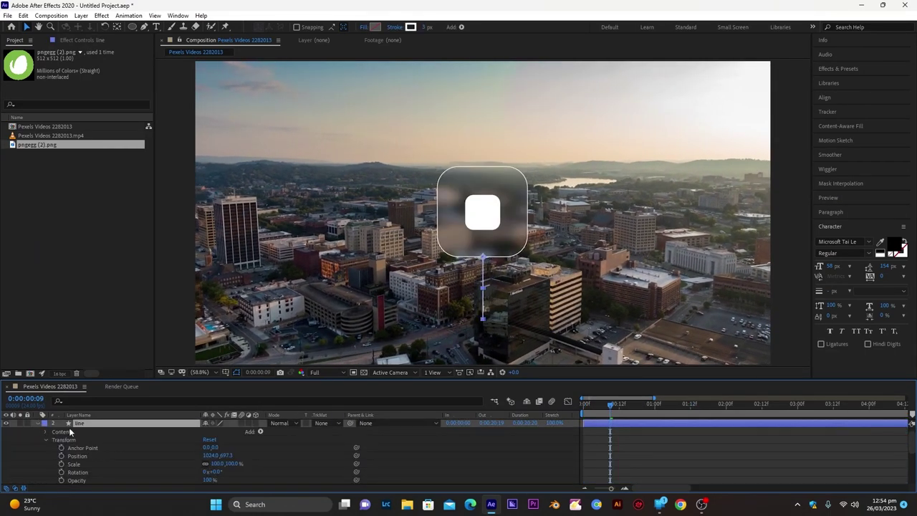
left_click(259, 431)
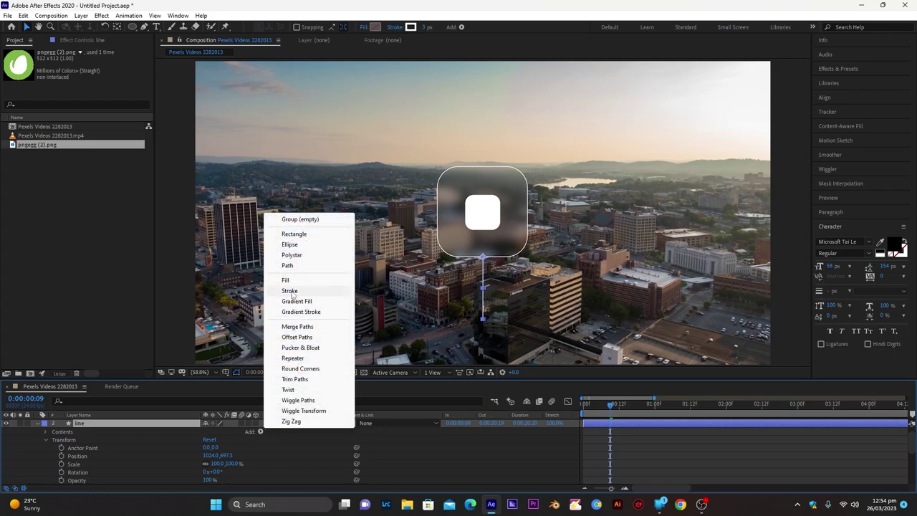
left_click(295, 379)
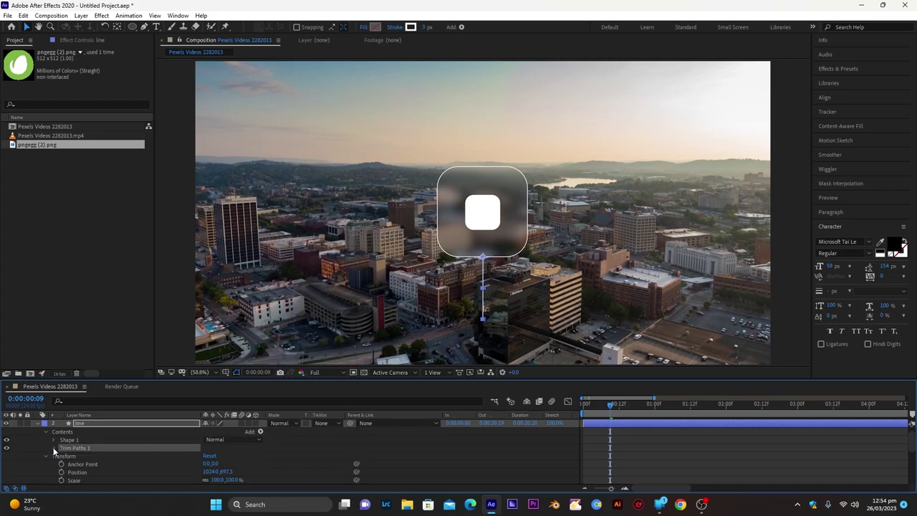
Step: Keyframe the line's Trim Paths End from 0% at the timeline's start to 100%, and shift the line layer to start at 0:00:00:15
key("Home")
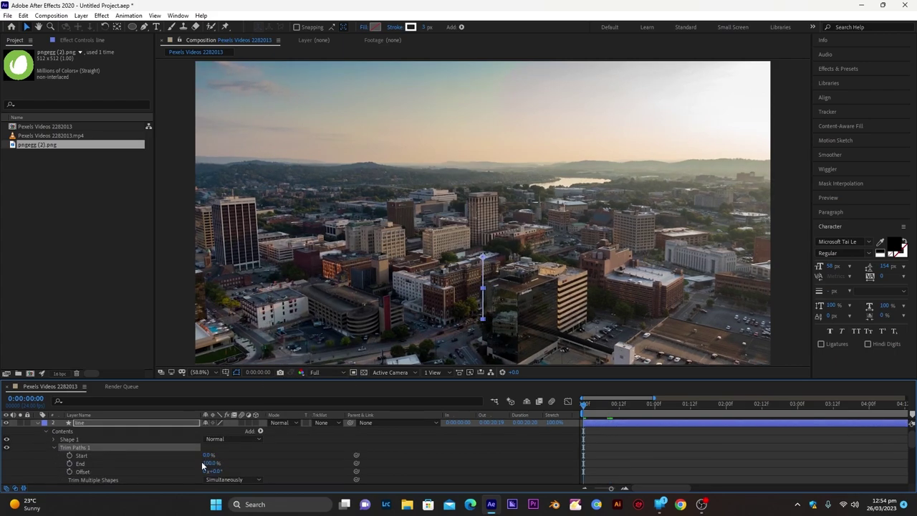
left_click_drag(208, 463, 165, 464)
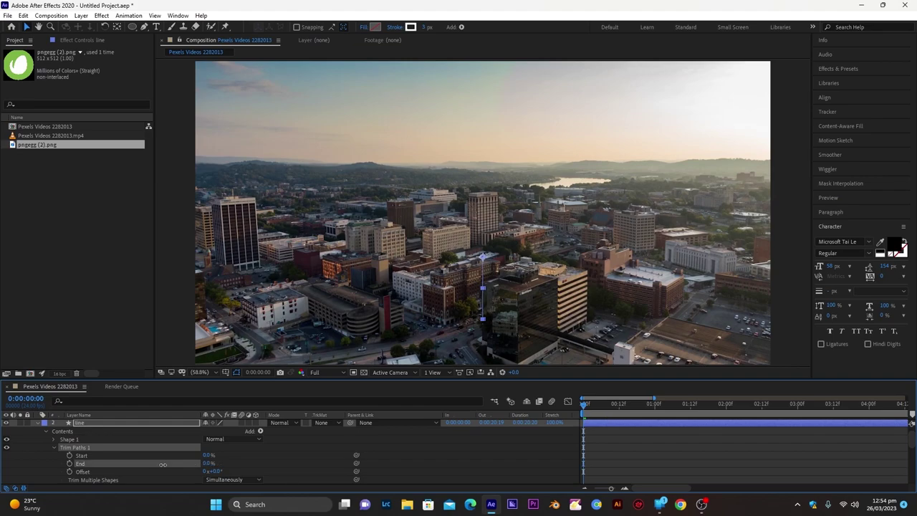
left_click(70, 464)
left_click_drag(591, 414, 617, 407)
left_click_drag(208, 462, 872, 427)
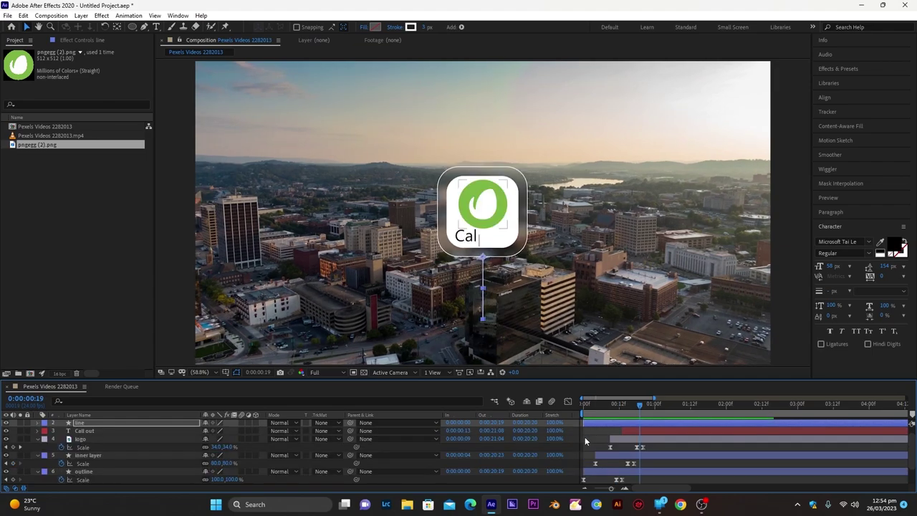
left_click_drag(585, 423, 654, 422)
key("space")
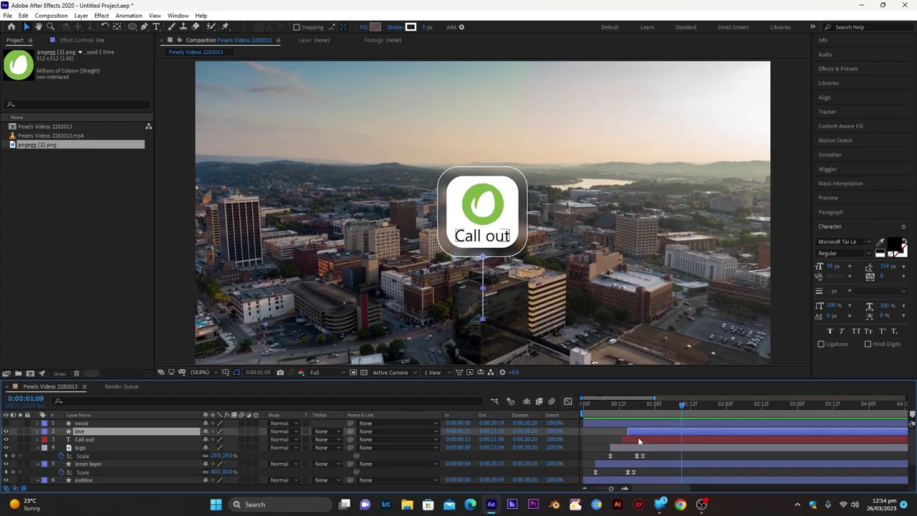
Step: Make the noob dot layer visible and offset it to start at 0:00:01:03
left_click(602, 424)
left_click_drag(631, 404, 698, 427)
left_click(7, 423)
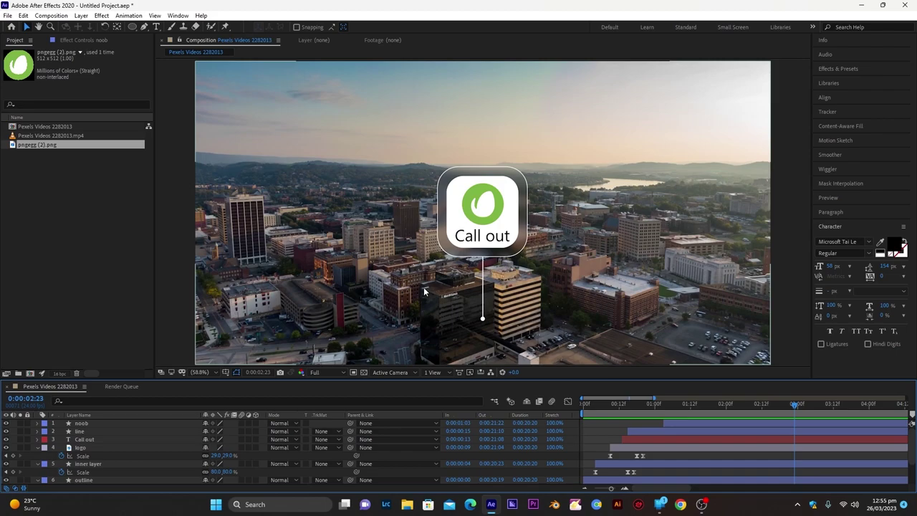
Step: Collapse the layers' keyframe properties and add a new null object to the composition
key("u")
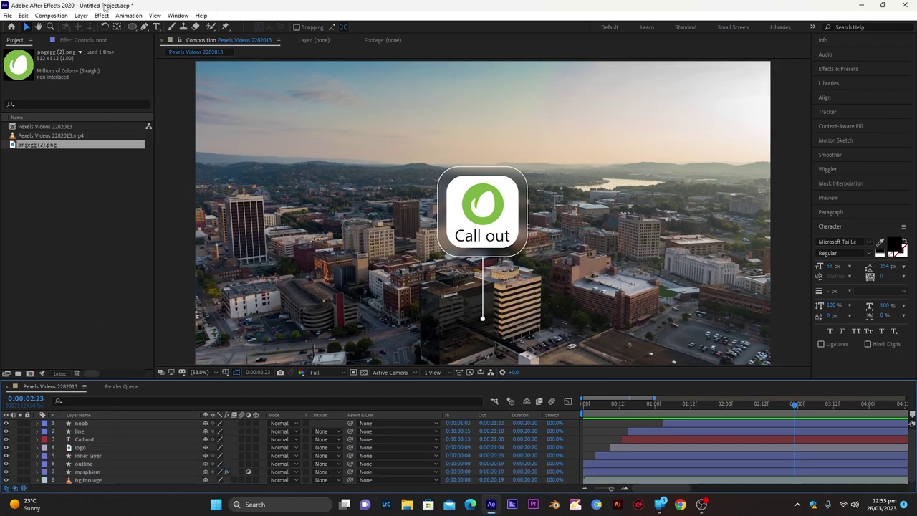
left_click(85, 15)
left_click(85, 15)
left_click(81, 15)
mouse_move(100, 22)
left_click(258, 69)
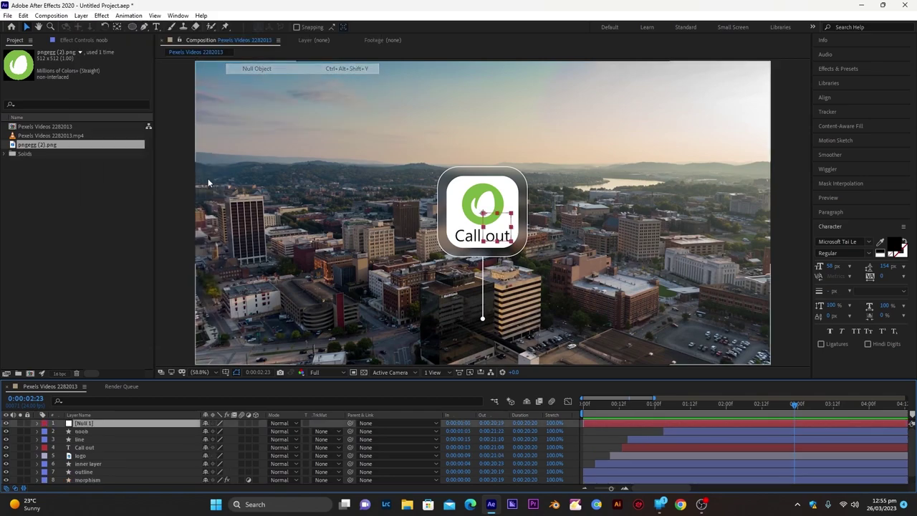
Step: Duplicate the null object and rename the copy as track
key("ctrl+d")
left_click(103, 431)
key("Return")
type("tr")
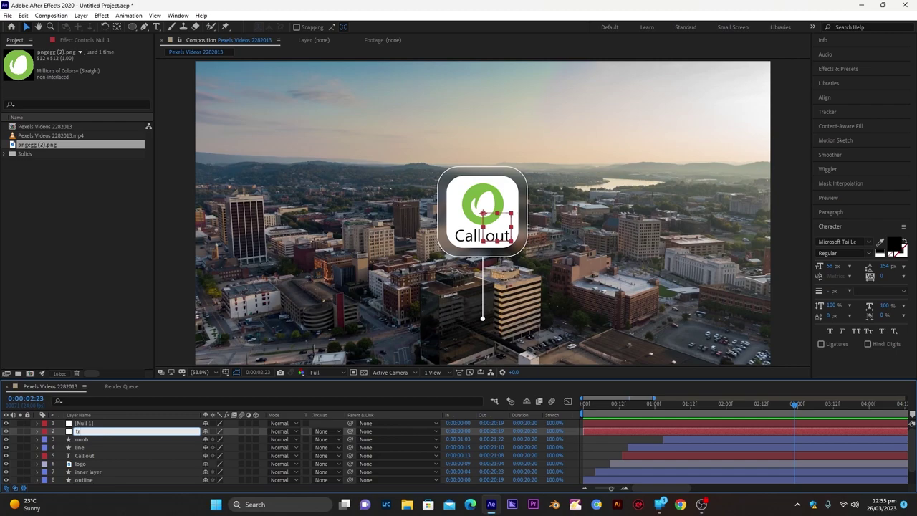
key("Return")
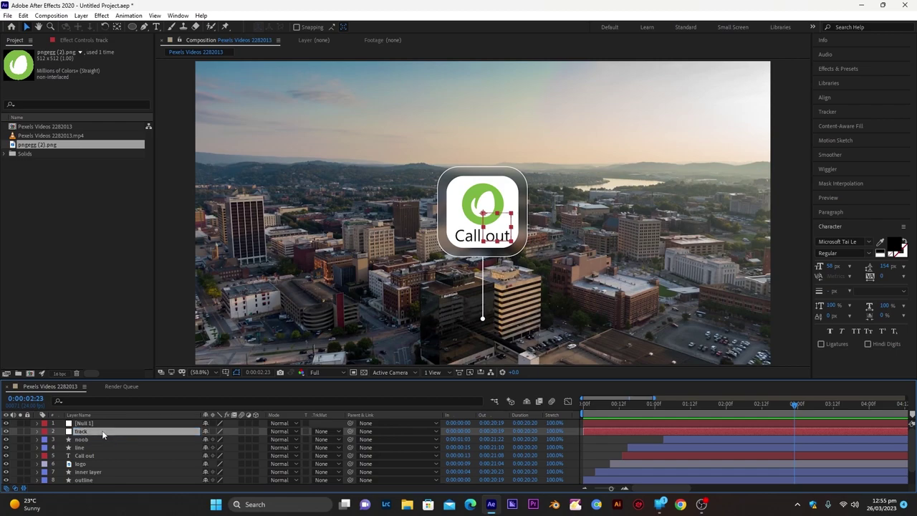
Step: Rename the original null layer as position and scale
left_click(104, 424)
key("Return")
type("position and scale")
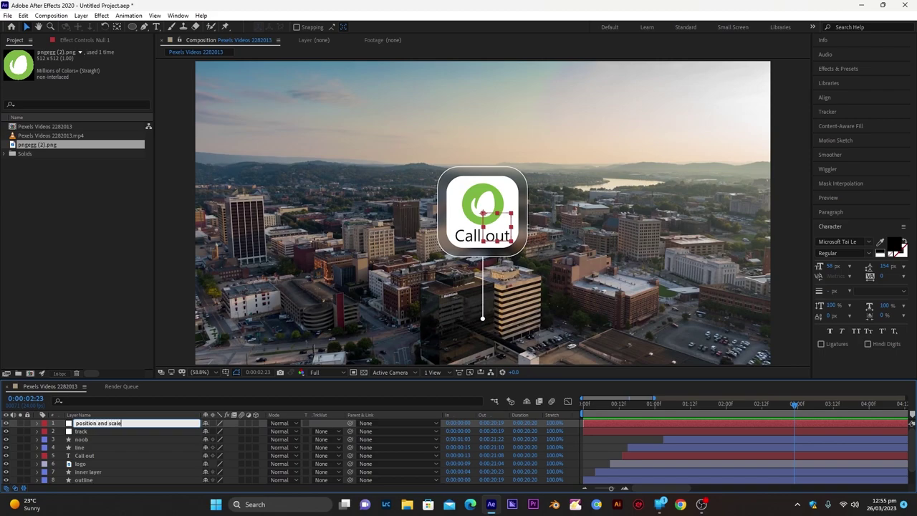
key("Return")
Step: Open the bg footage layer for viewing and start a Track Motion on it
scroll(98, 437, "down", 2)
left_click(94, 480)
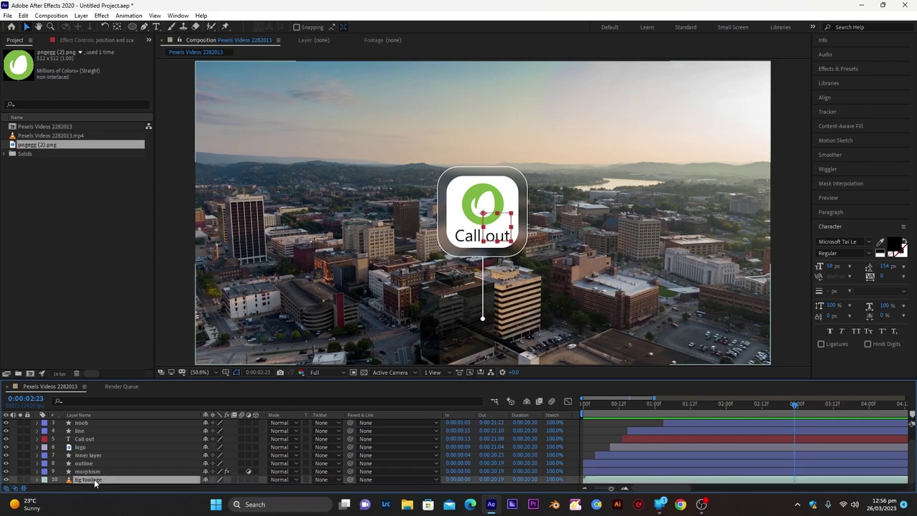
double_click(94, 480)
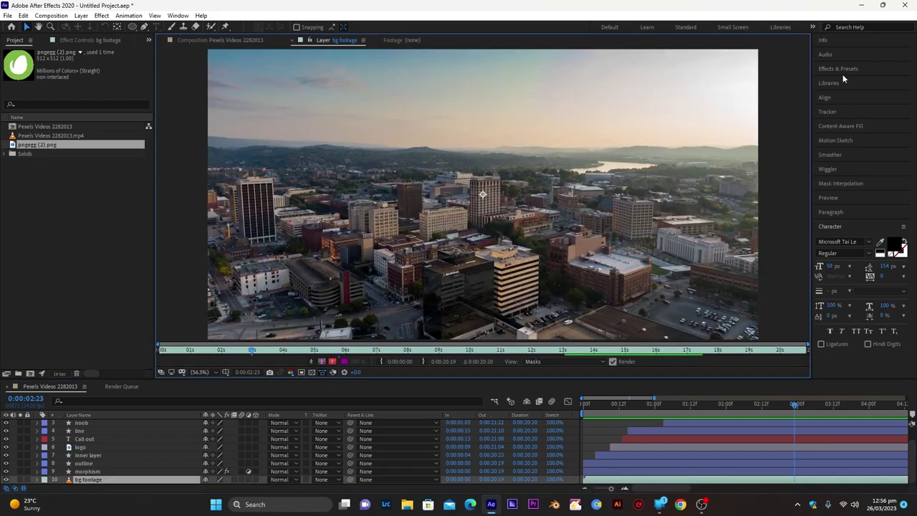
left_click(828, 112)
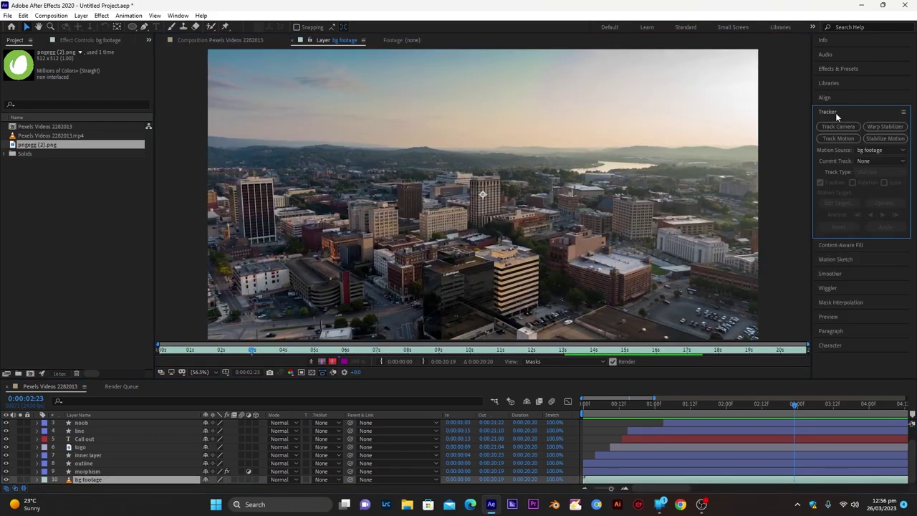
left_click(845, 138)
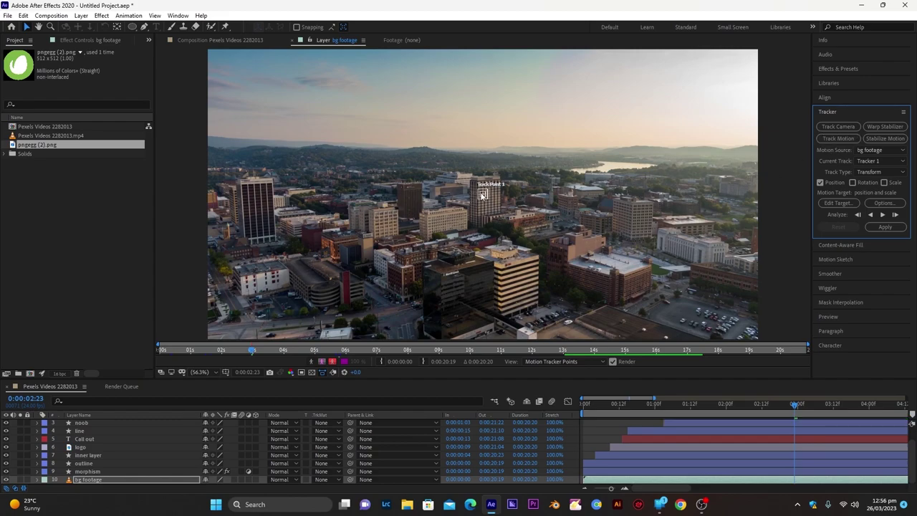
Step: Place the track point on the rooftop detail of the UBS building and analyze the motion forward from the first frame
scroll(501, 233, "up", 3)
left_click_drag(440, 95, 516, 230)
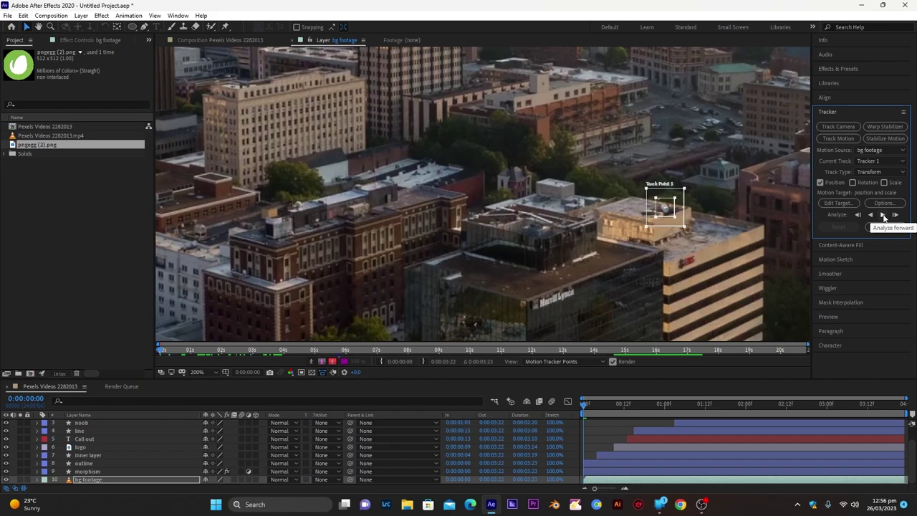
left_click(883, 215)
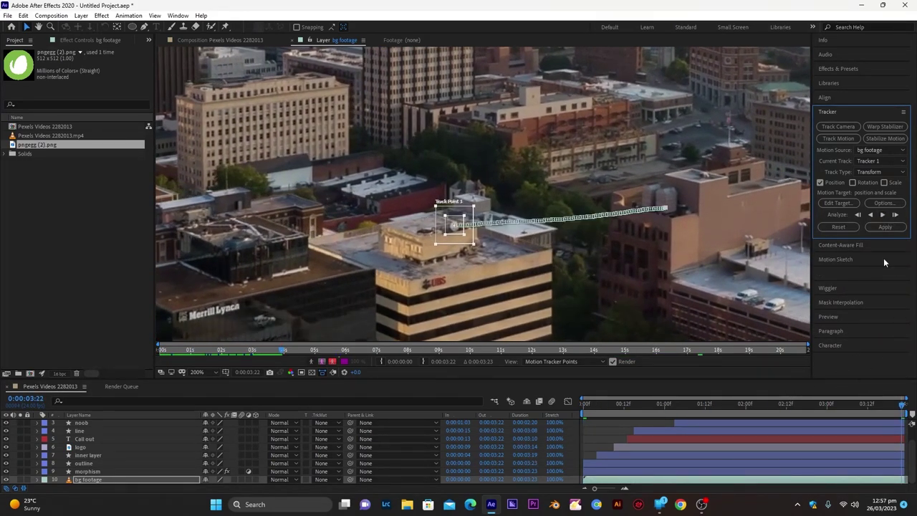
Step: Set the tracker's motion target to the track null and apply the tracking data to it
left_click(838, 204)
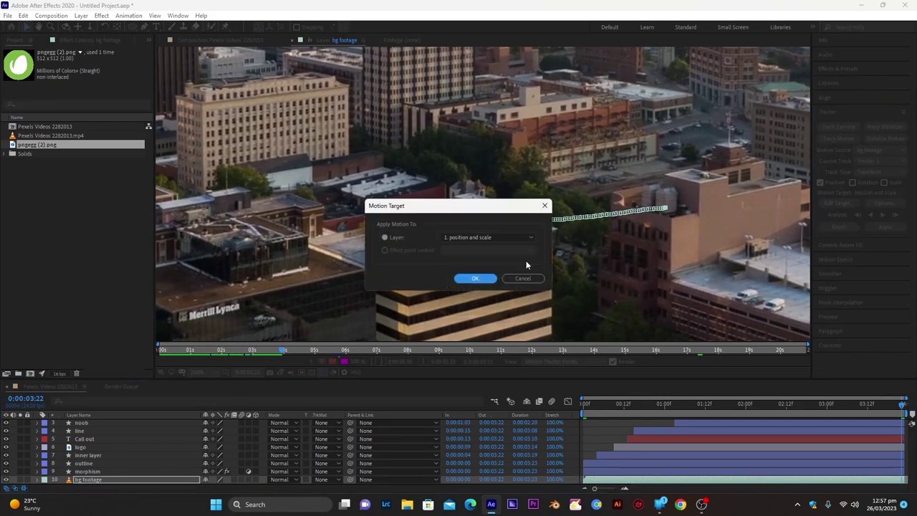
left_click(493, 237)
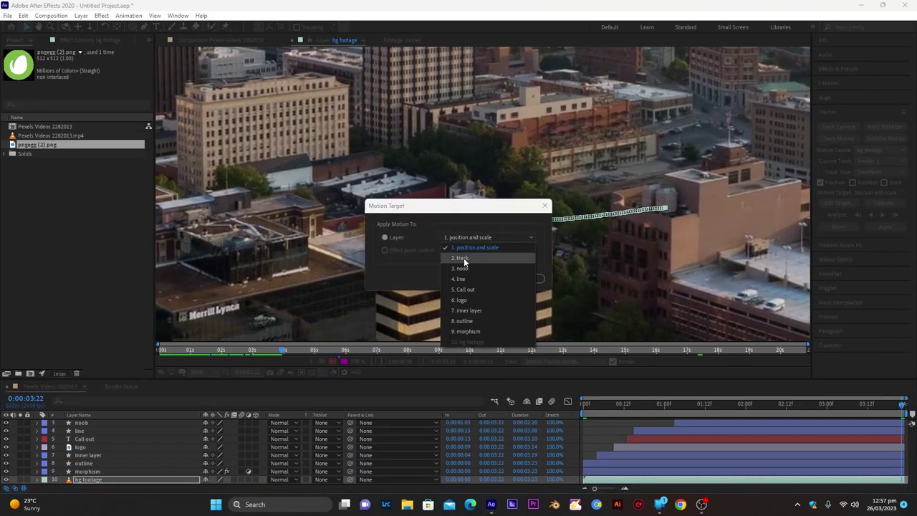
left_click(463, 258)
left_click(480, 281)
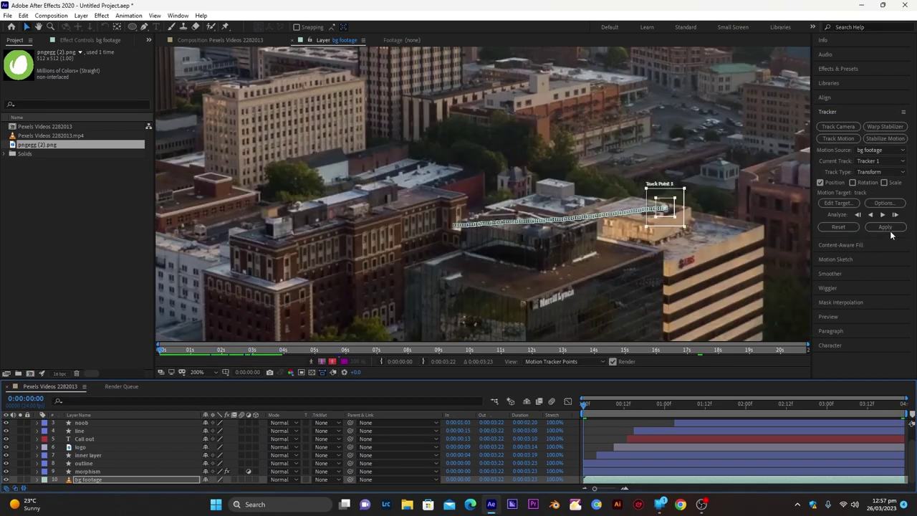
left_click(886, 227)
left_click(448, 262)
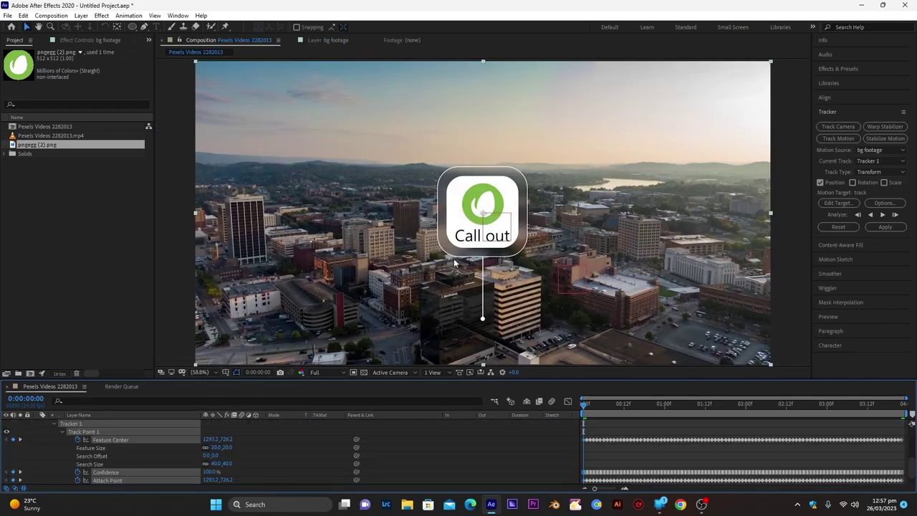
Step: At about 0:00:01:13, parent the call-out layers from noob through morphism to the position and scale null
left_click_drag(584, 405, 709, 405)
left_click(675, 431)
left_click(121, 438)
scroll(121, 439, "down", 1)
left_click(100, 470, "shift")
scroll(128, 455, "up", 1)
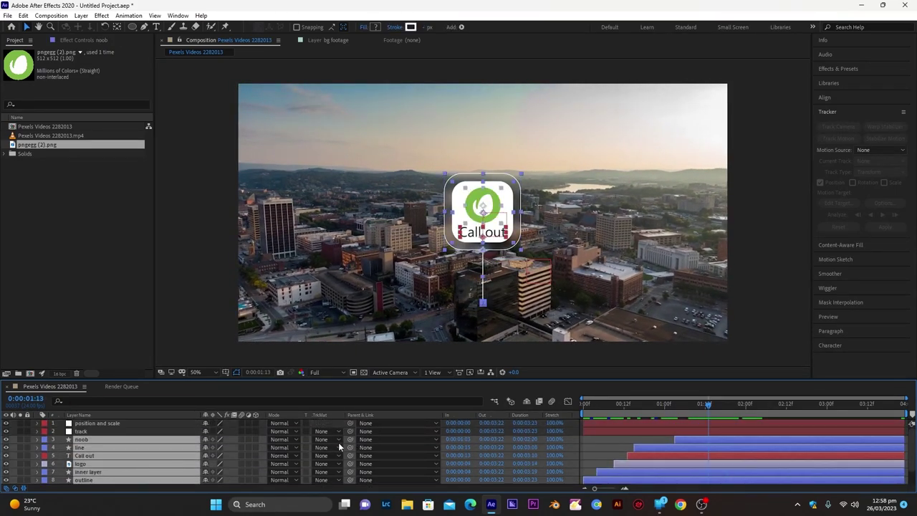
left_click_drag(350, 437, 123, 424)
Step: Scale the position and scale null to 61% and move it so the call-out's dot rests on the UBS building's rooftop
left_click_drag(491, 222, 531, 215)
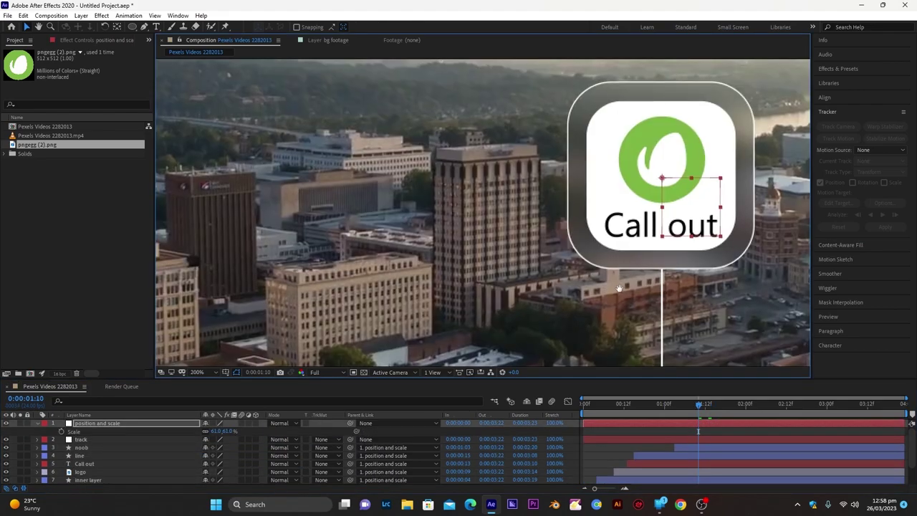
left_click_drag(620, 288, 527, 132)
left_click_drag(590, 189, 489, 243)
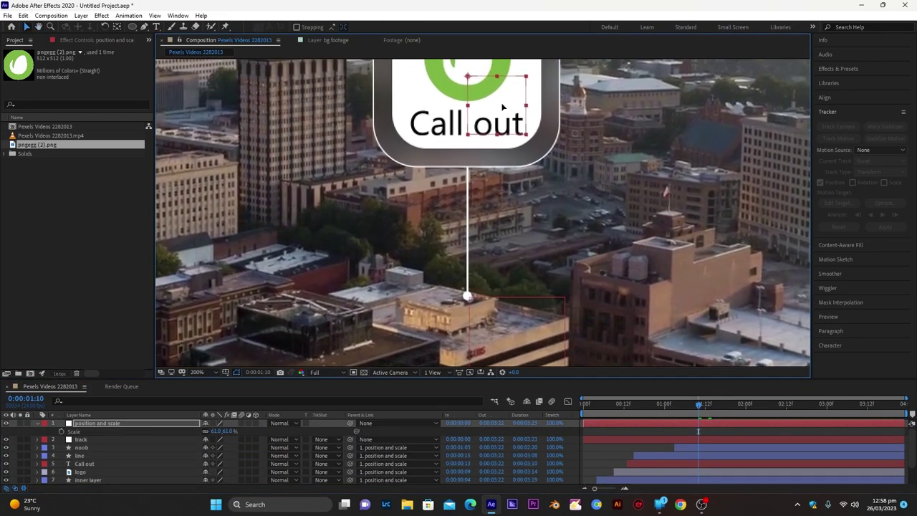
left_click_drag(501, 102, 503, 105)
scroll(298, 349, "down", 2)
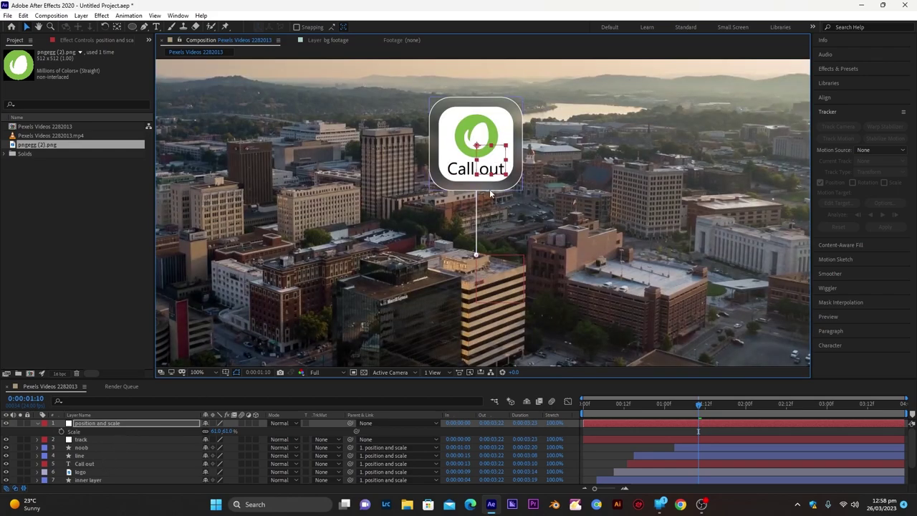
Step: Re-parent the call-out layers, starting with noob, to the track null and return to the composition's first frame
left_click(98, 447)
left_click(93, 480, "shift")
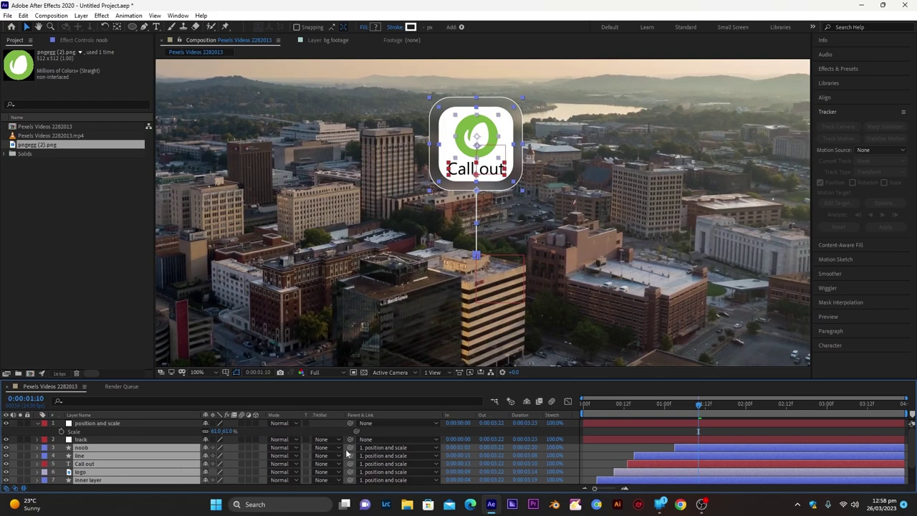
left_click_drag(350, 450, 82, 439)
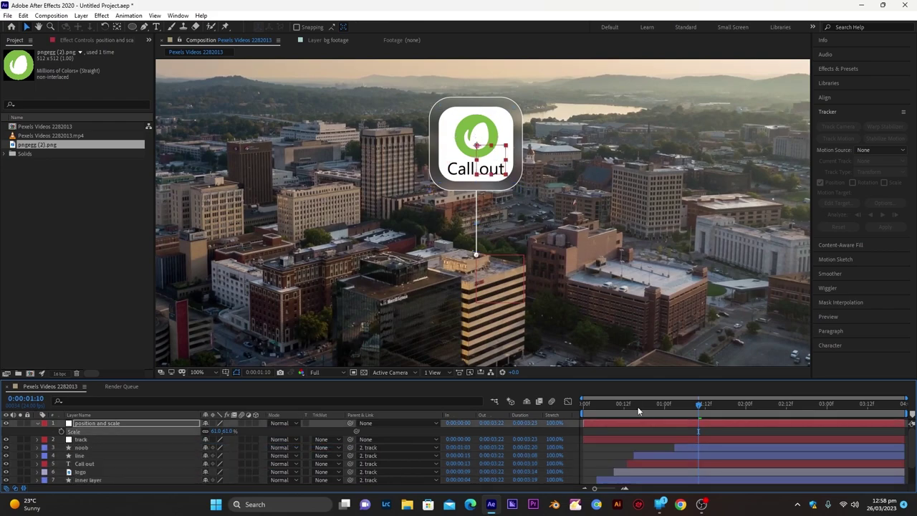
key("Home")
scroll(429, 182, "down", 4)
scroll(428, 182, "up", 2)
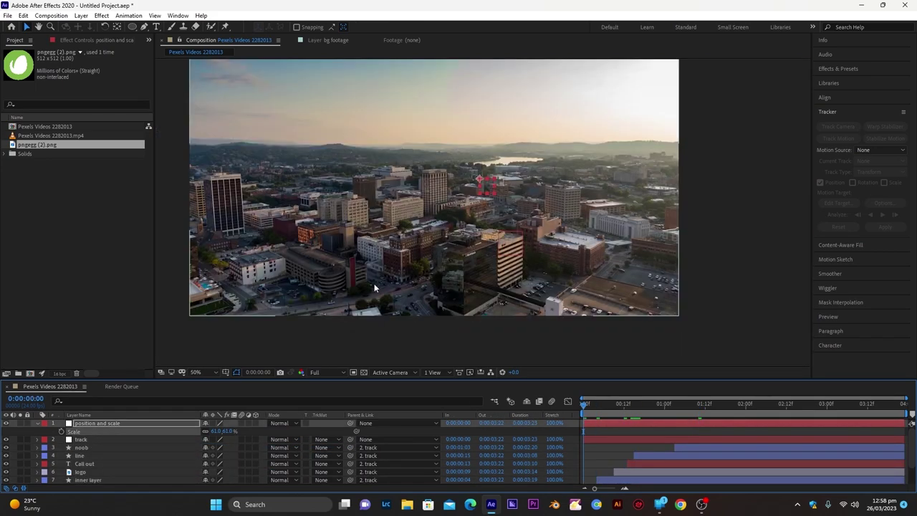